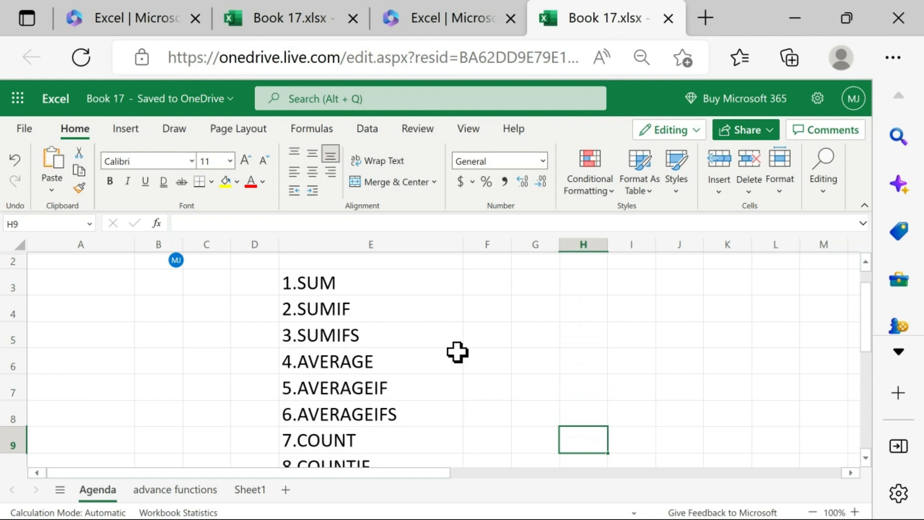
Review the list of functions on the Agenda sheet from SUM through COUNTIFS
scroll(457, 352, "up", 1)
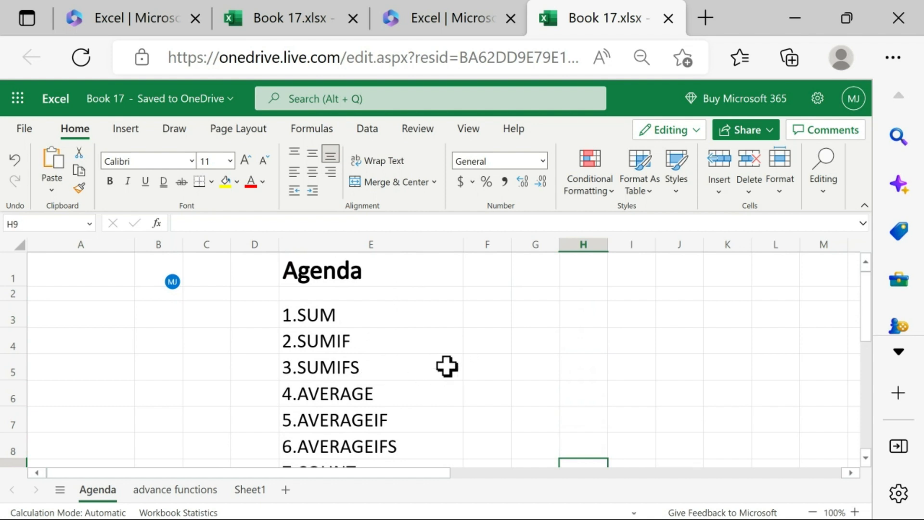
scroll(437, 330, "down", 1)
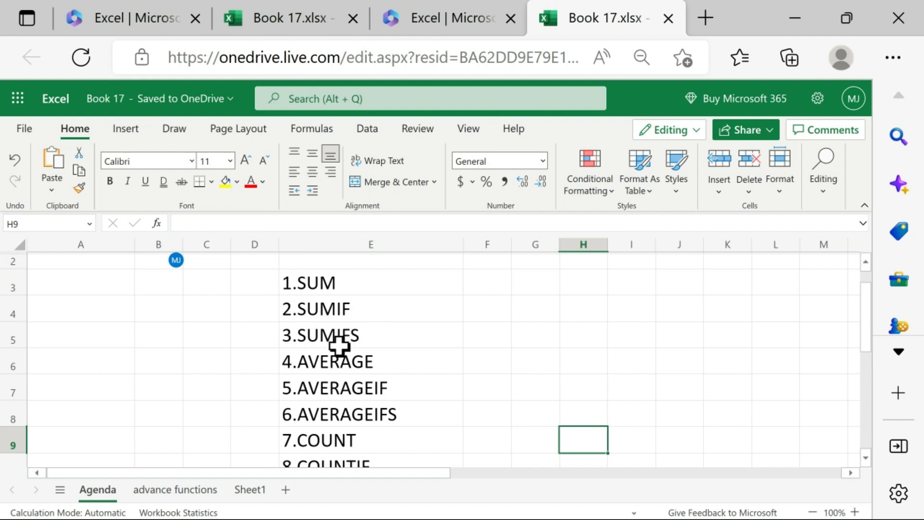
scroll(416, 334, "down", 1)
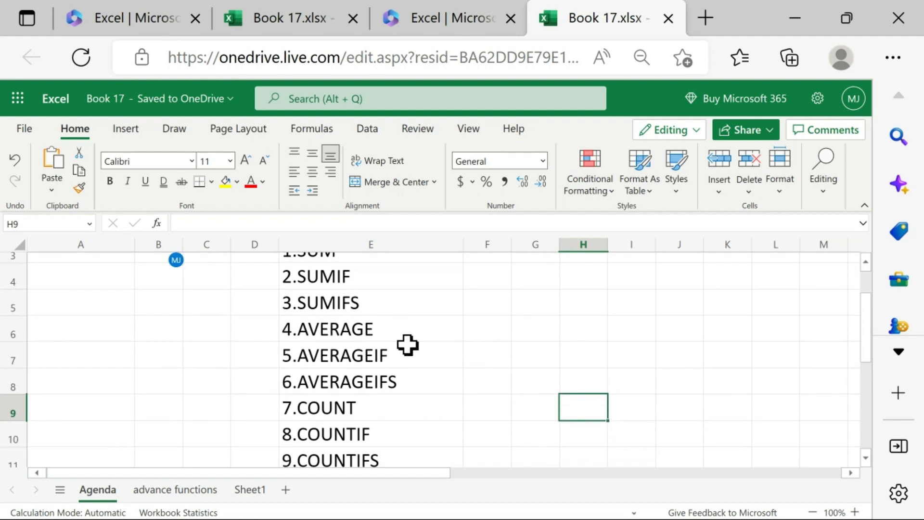
scroll(404, 345, "down", 1)
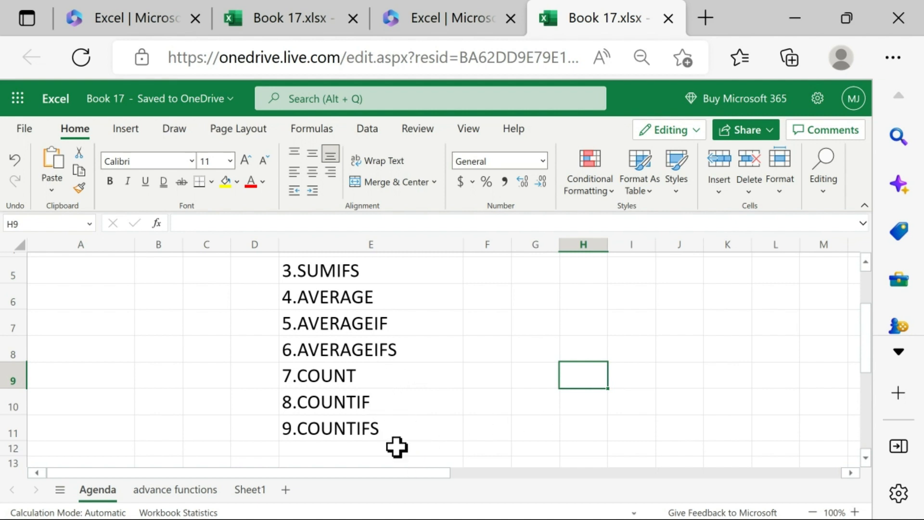
scroll(331, 395, "up", 2)
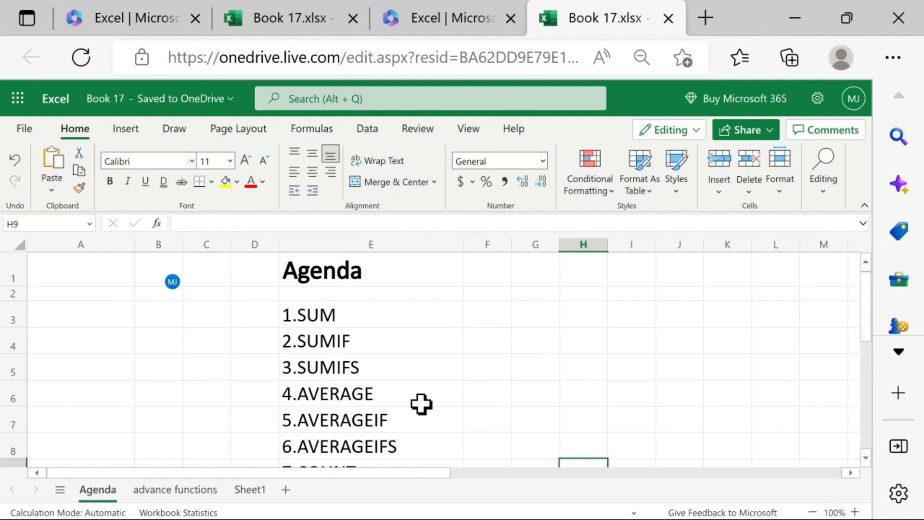
scroll(316, 375, "down", 1)
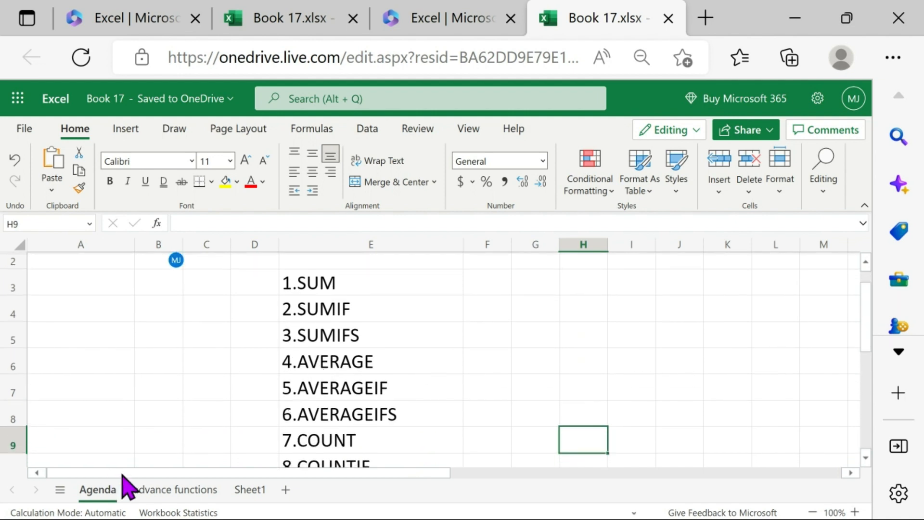
Open the advance functions sheet and start a formula in cell I2 beside the SUM label
left_click(188, 496)
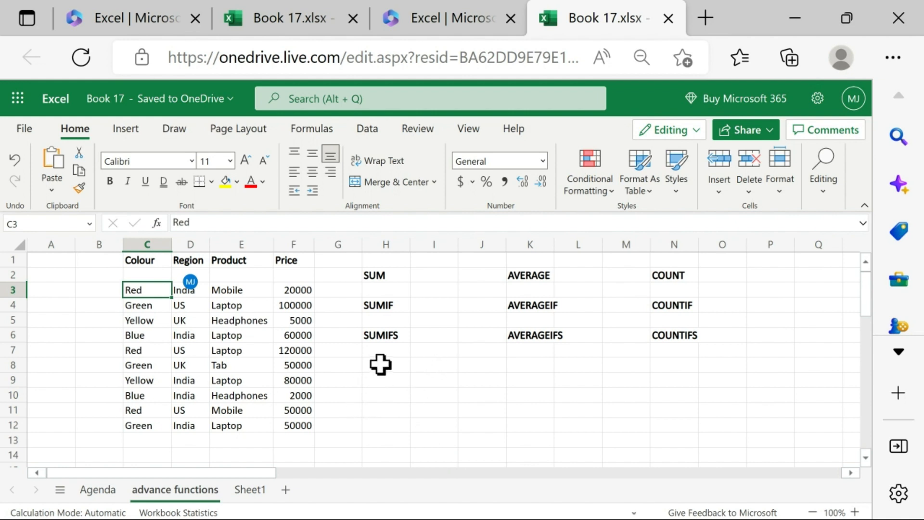
left_click(438, 276)
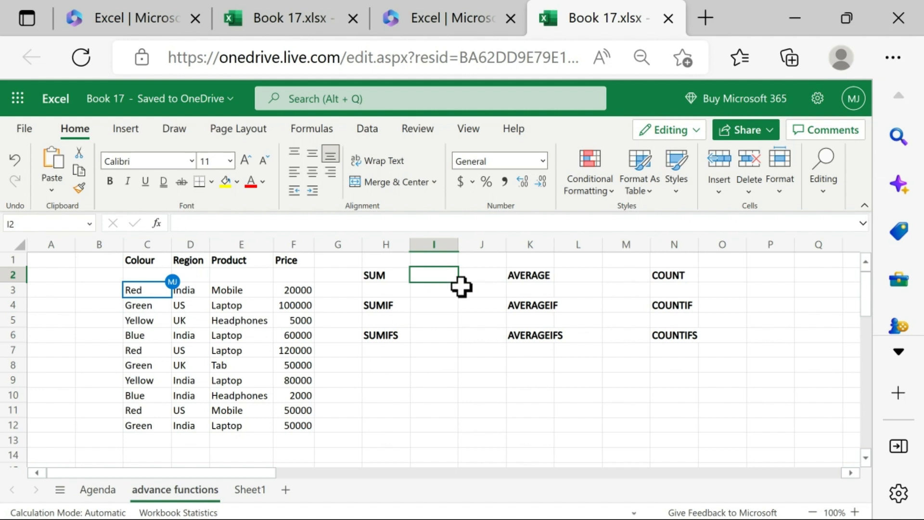
type("=")
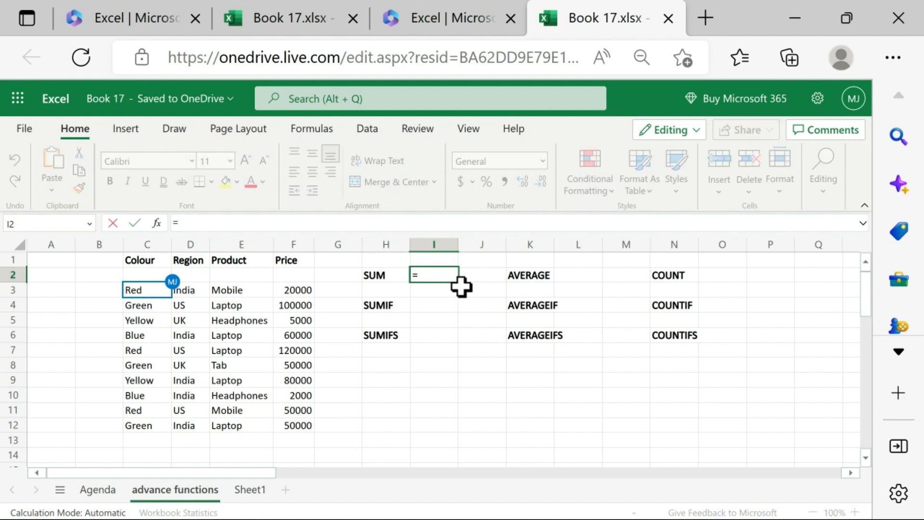
type("SUM")
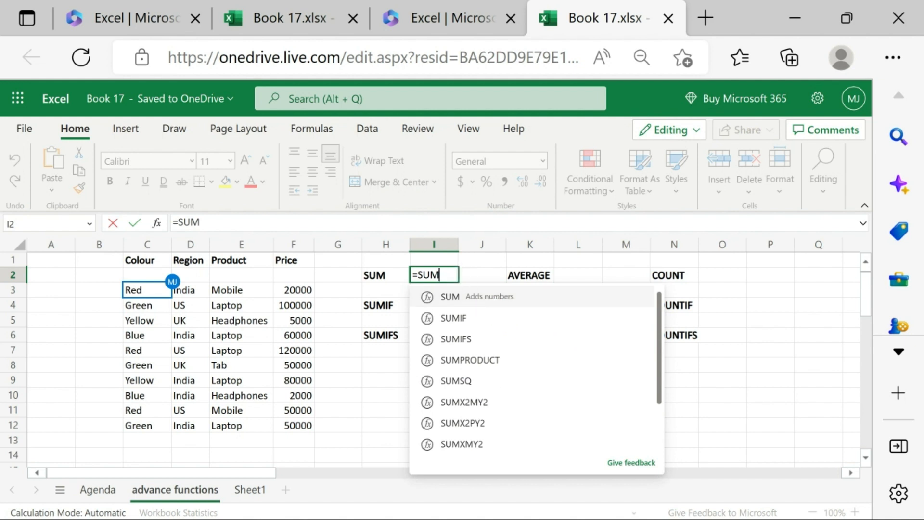
left_click(500, 362)
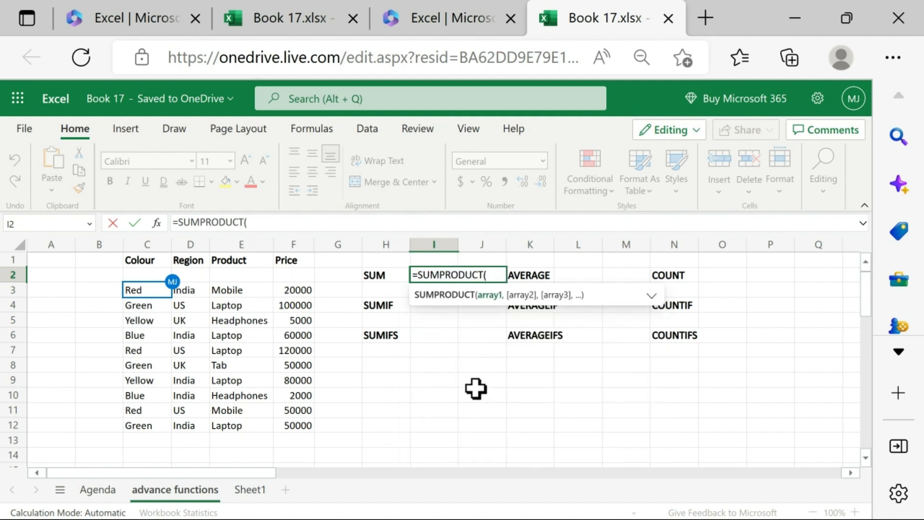
key("BackSpace")
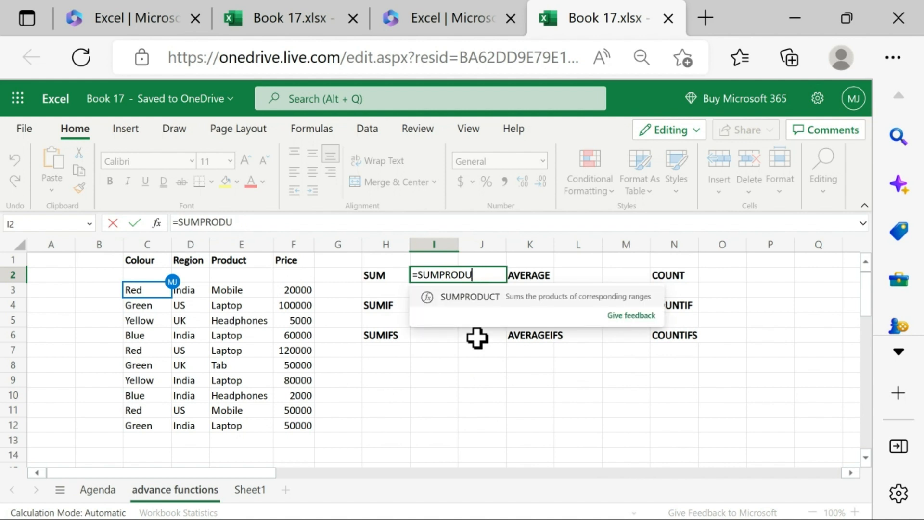
key("BackSpace")
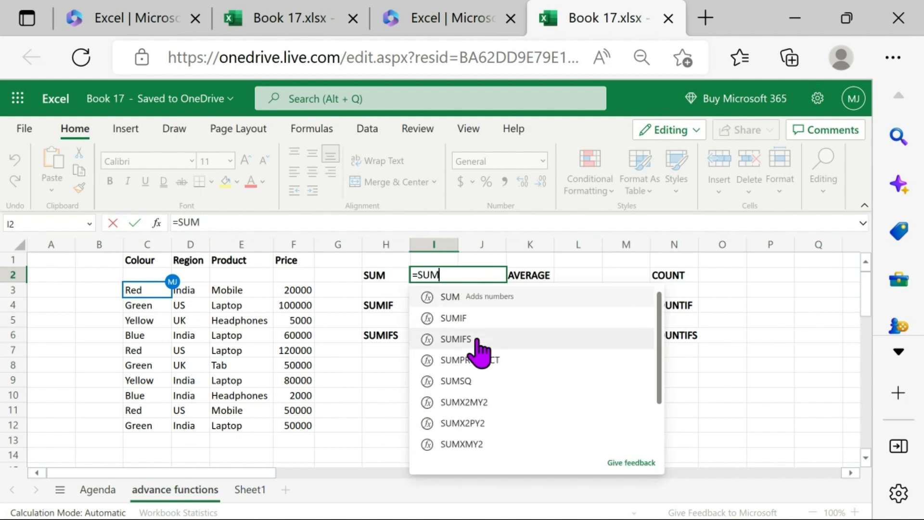
key("BackSpace")
key("BackSpace")
key("BackSpace")
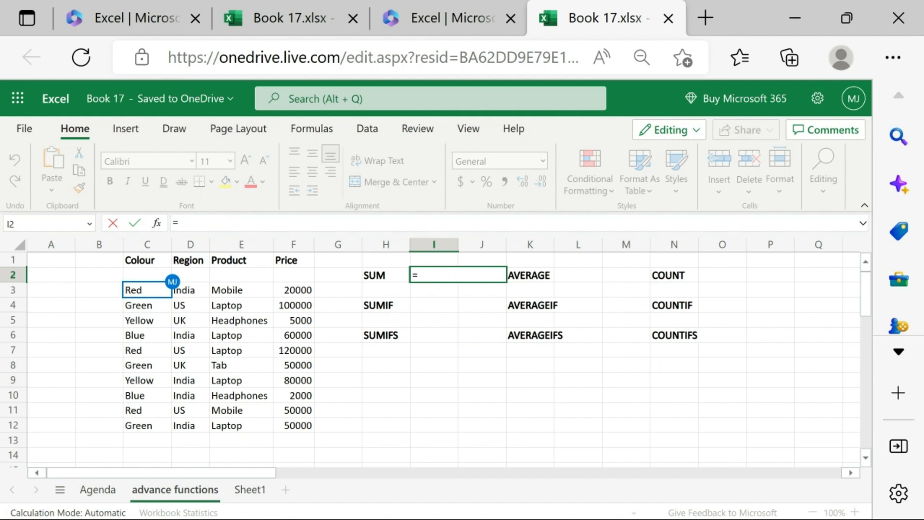
Complete the formula in I2 with the SUM function to total the prices in F3:F12
type("SUM")
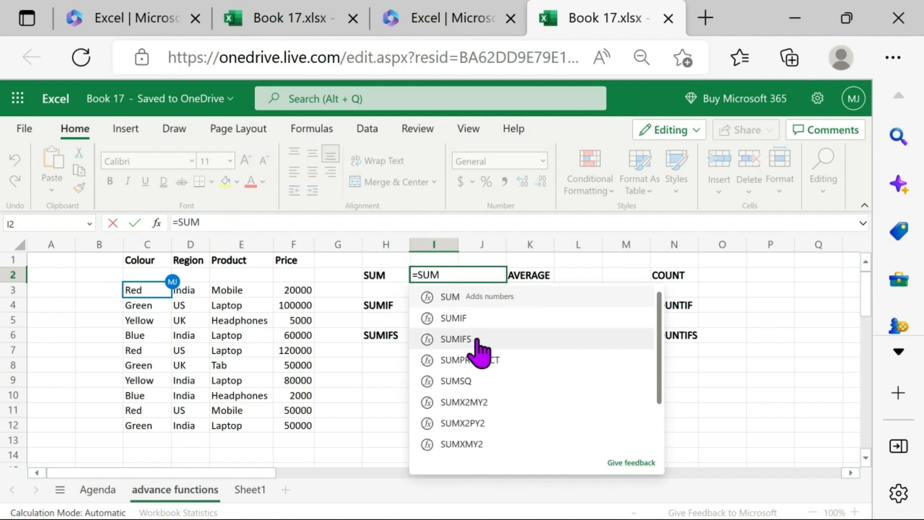
left_click(464, 296)
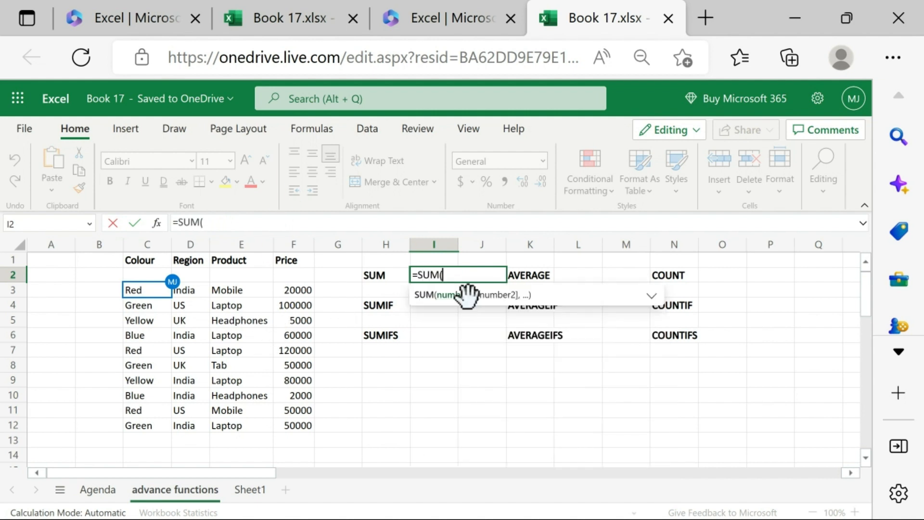
left_click_drag(302, 293, 313, 412)
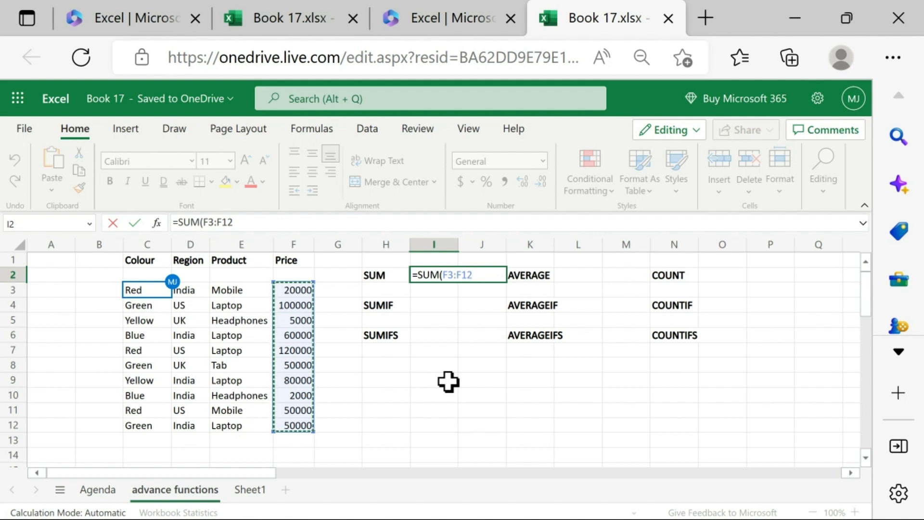
key("Return")
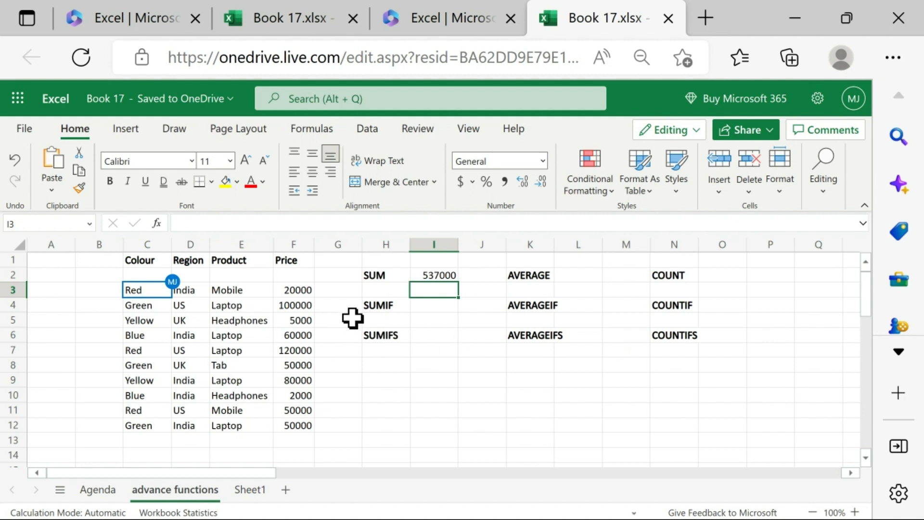
Start a SUMIF formula in cell I4 beside the SUMIF label
left_click(391, 308)
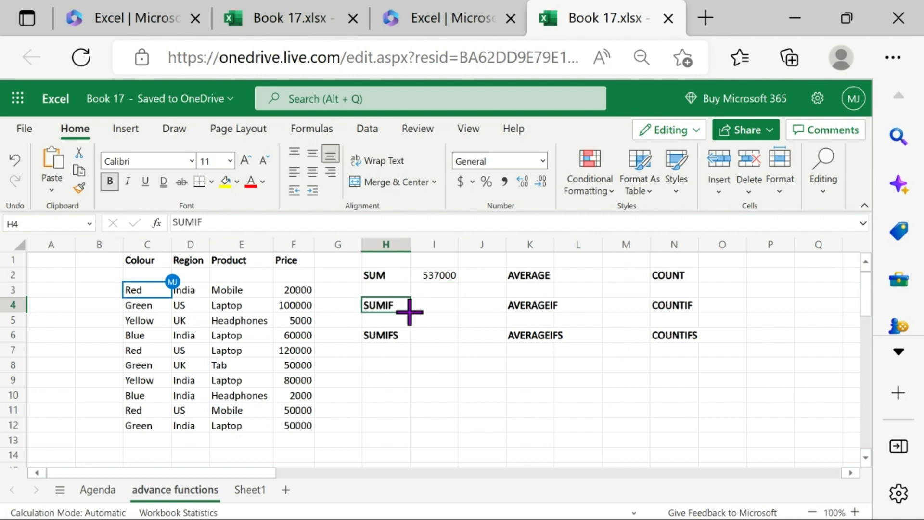
left_click(442, 308)
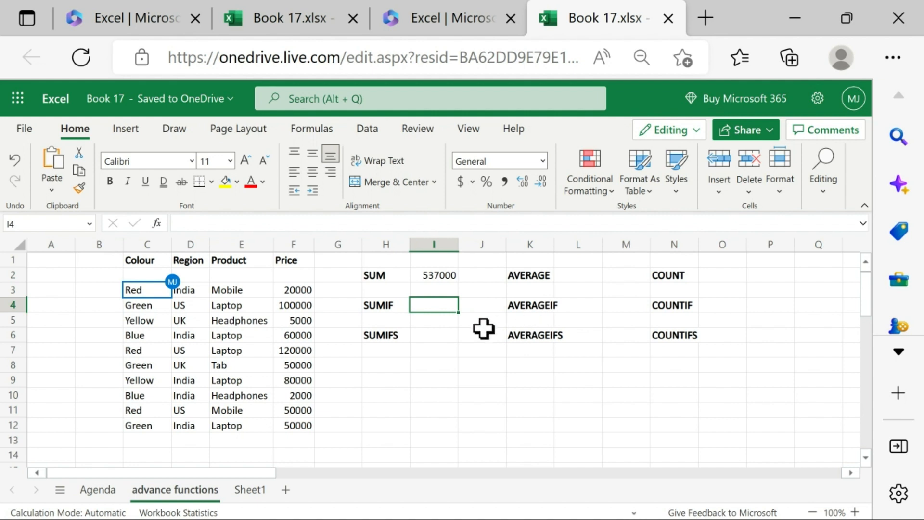
type("=")
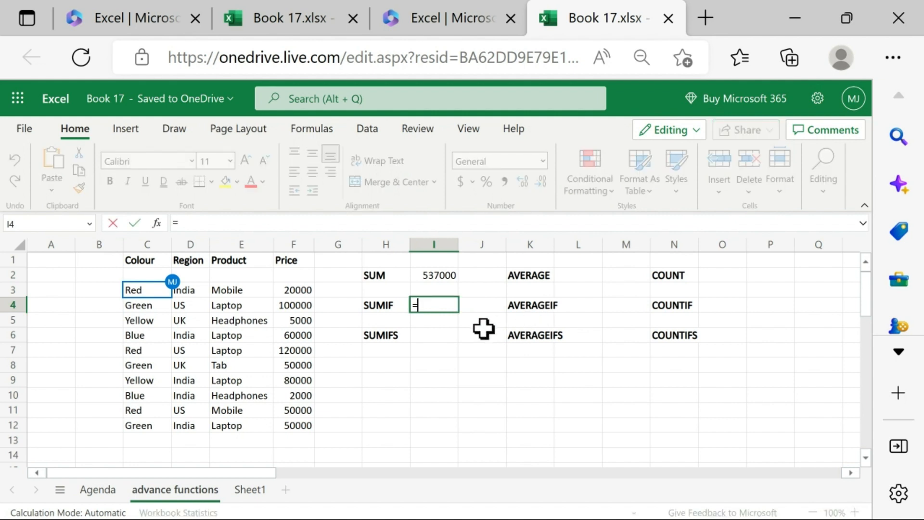
type("SUM")
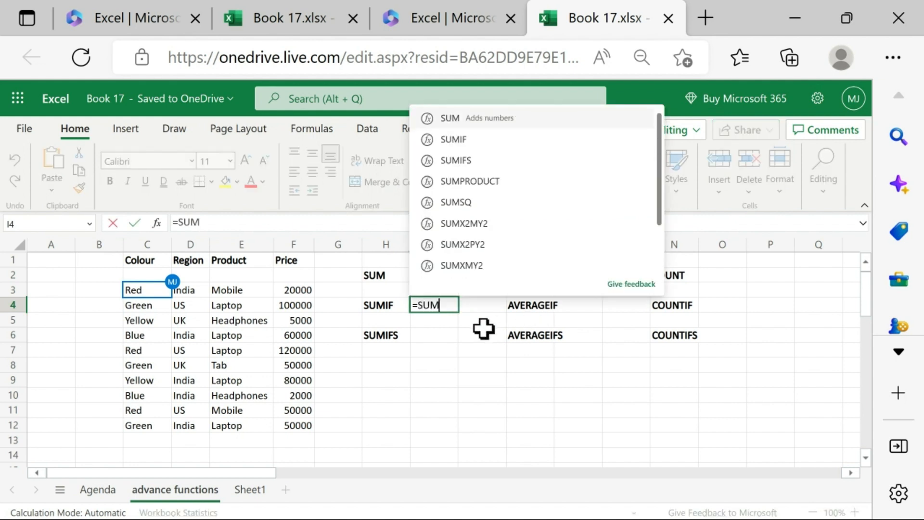
left_click(503, 139)
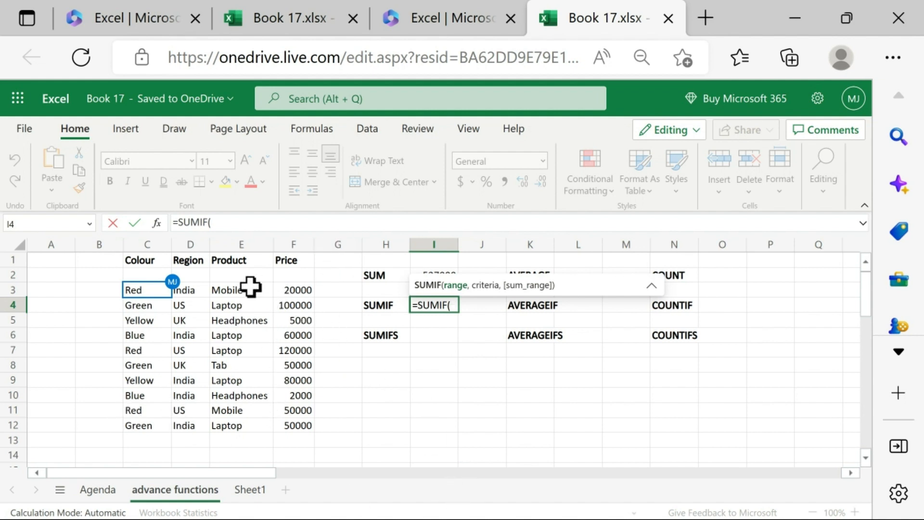
left_click(246, 245)
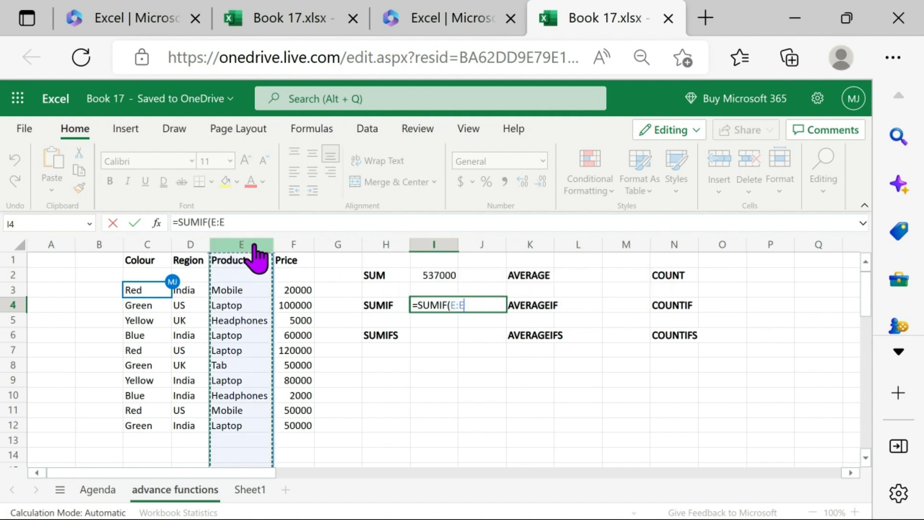
left_click(231, 290)
left_click(237, 410)
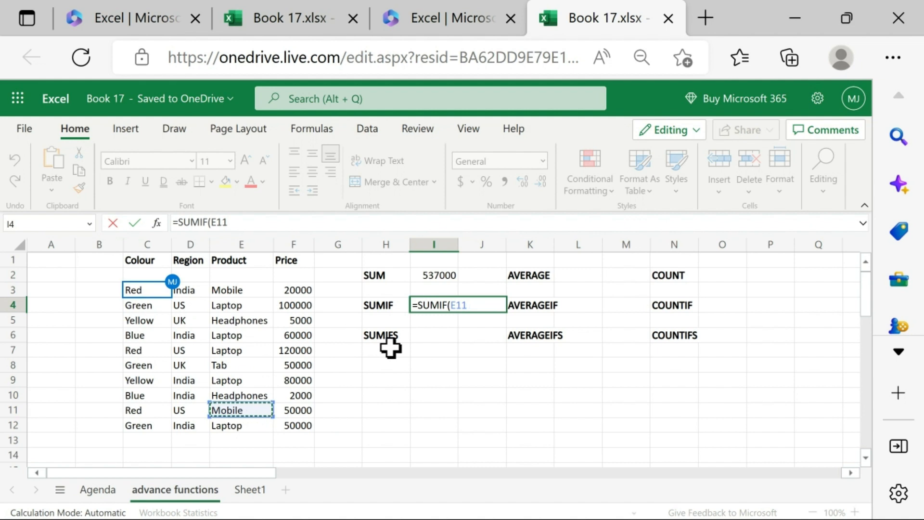
key("BackSpace")
key("BackSpace")
key("BackSpace")
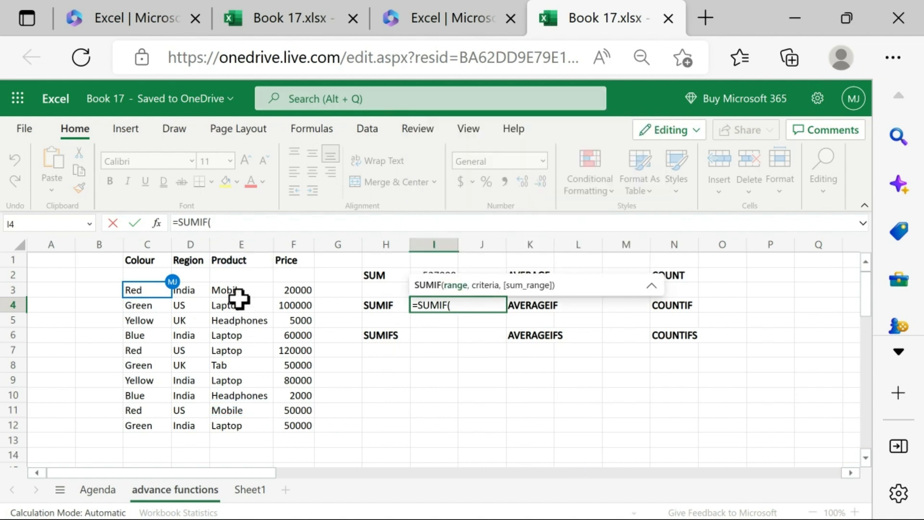
Complete the SUMIF formula with product range E3:E12, criteria "Mobile" and price sum range F3:F12
left_click_drag(237, 292, 246, 421)
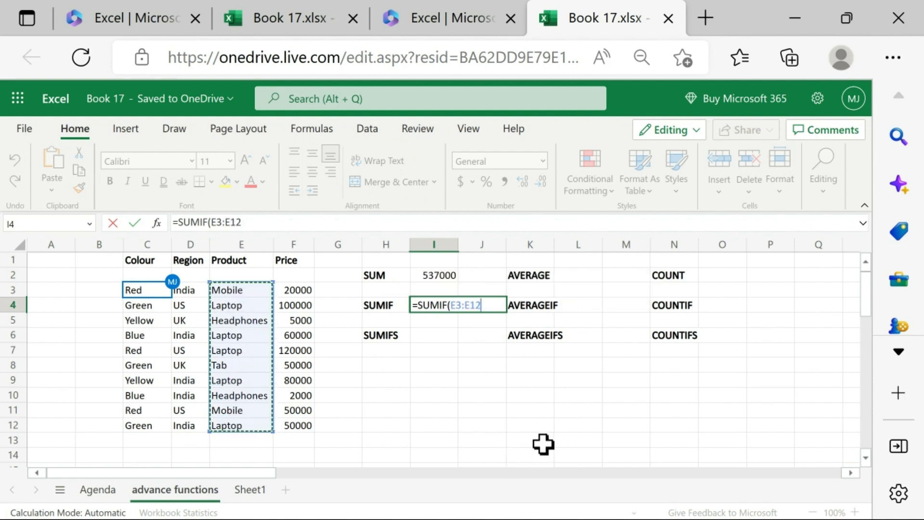
type(",\"Mo")
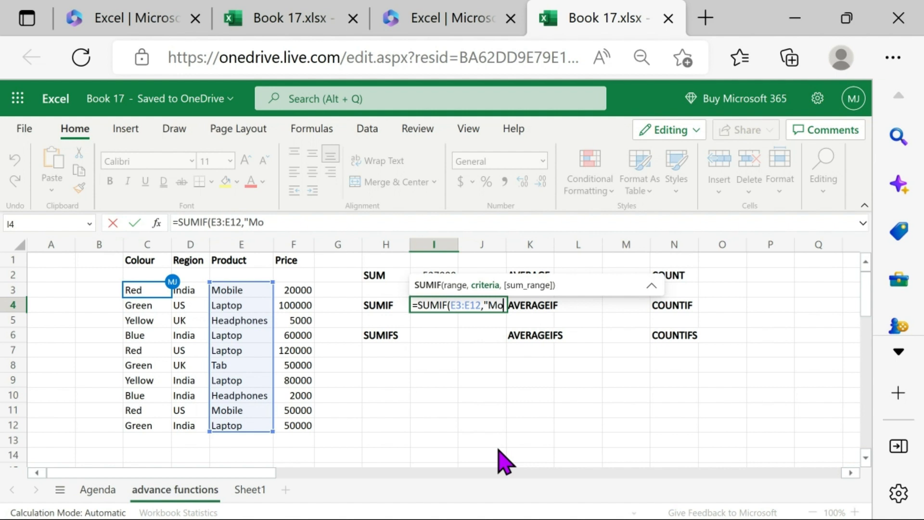
type("bile\",")
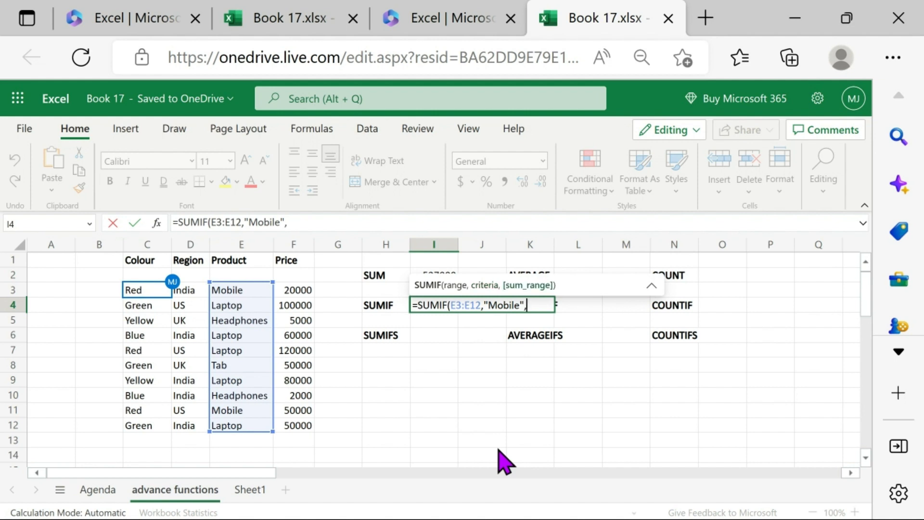
left_click(291, 288)
left_click_drag(291, 287, 294, 422)
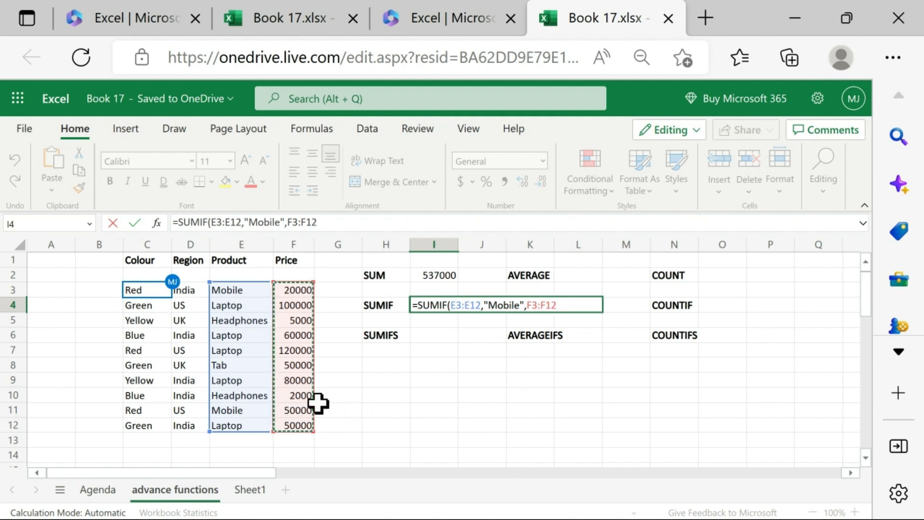
key("Return")
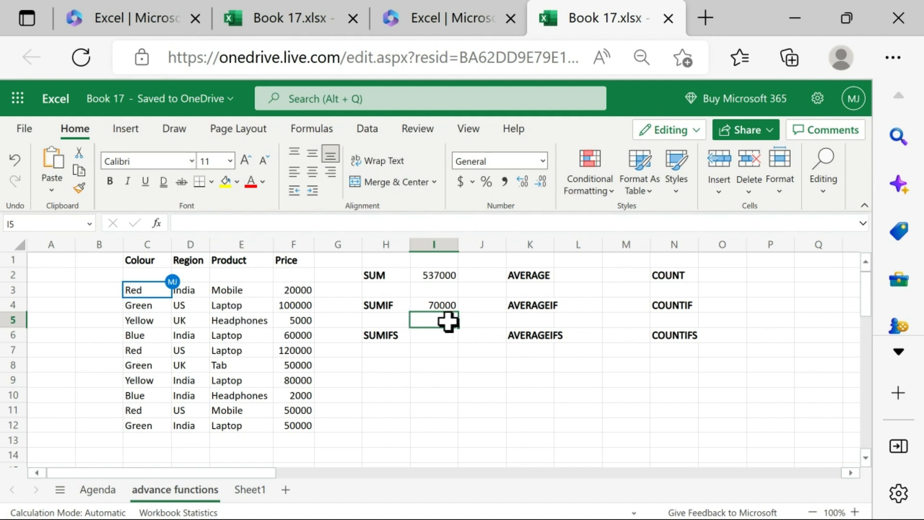
Check the two Mobile rows and their prices against the SUMIF formula in I4
left_click(241, 292)
left_click(295, 290)
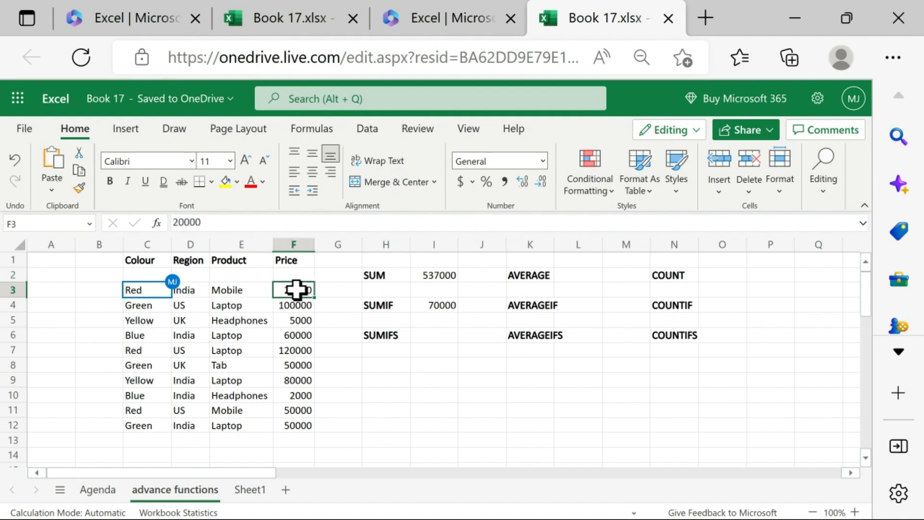
left_click(247, 407)
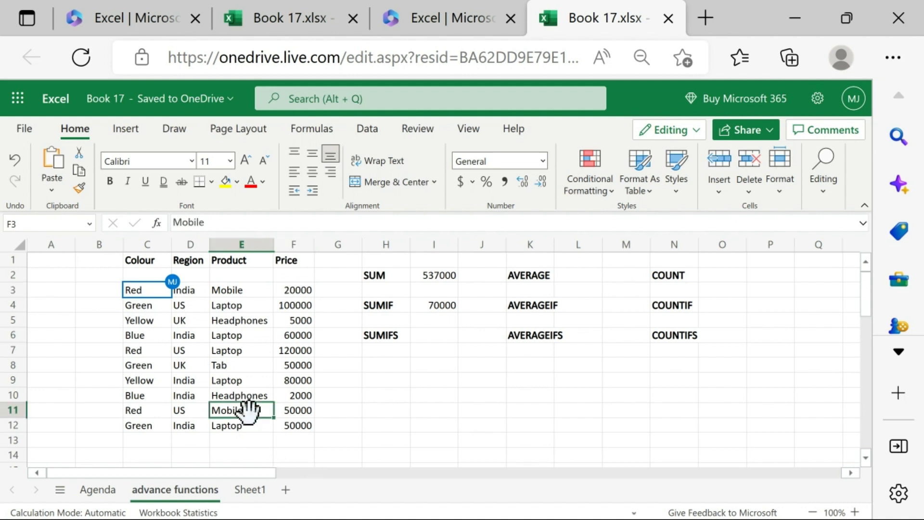
left_click(301, 412)
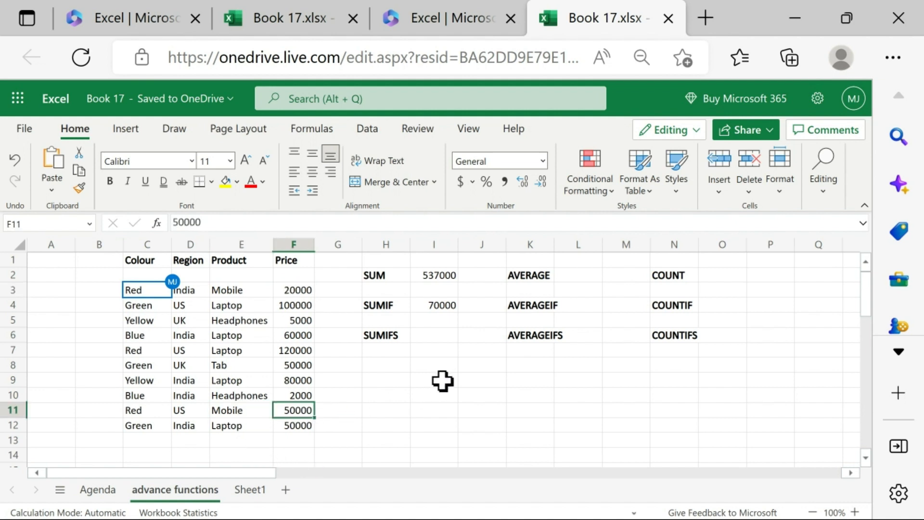
left_click(441, 305)
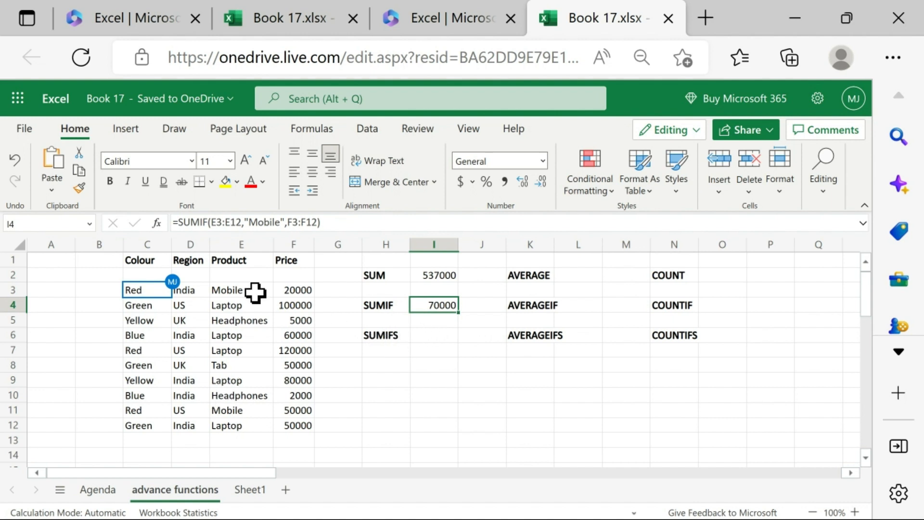
Compare the two Mobile entries in the Product column, cells E3 and E11
left_click(232, 289)
left_click(241, 410)
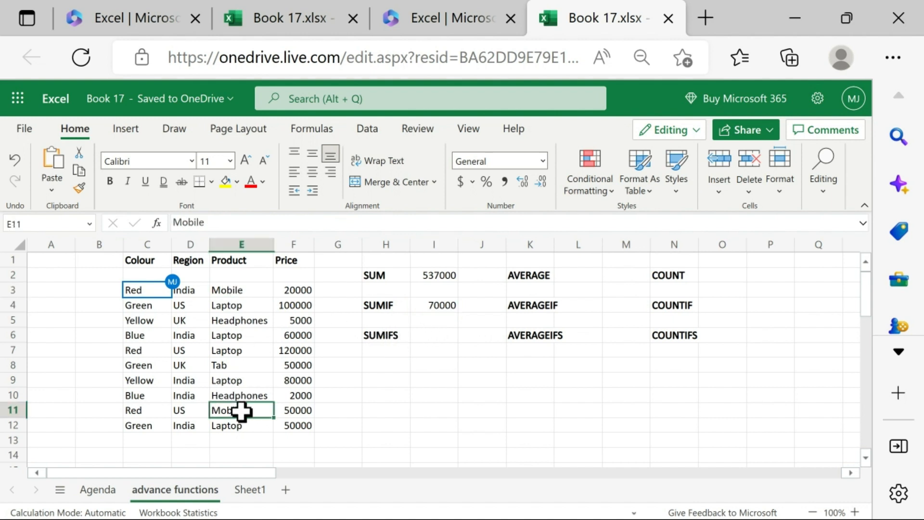
left_click(244, 289)
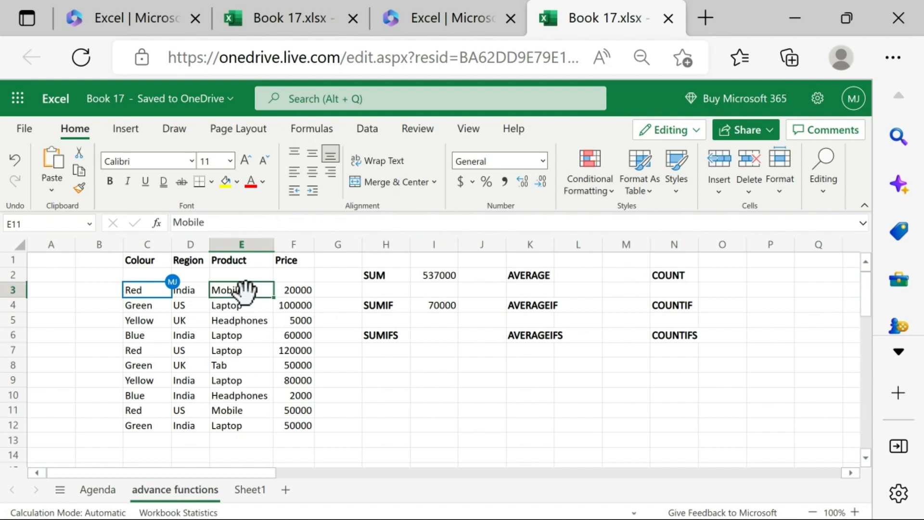
left_click(258, 412)
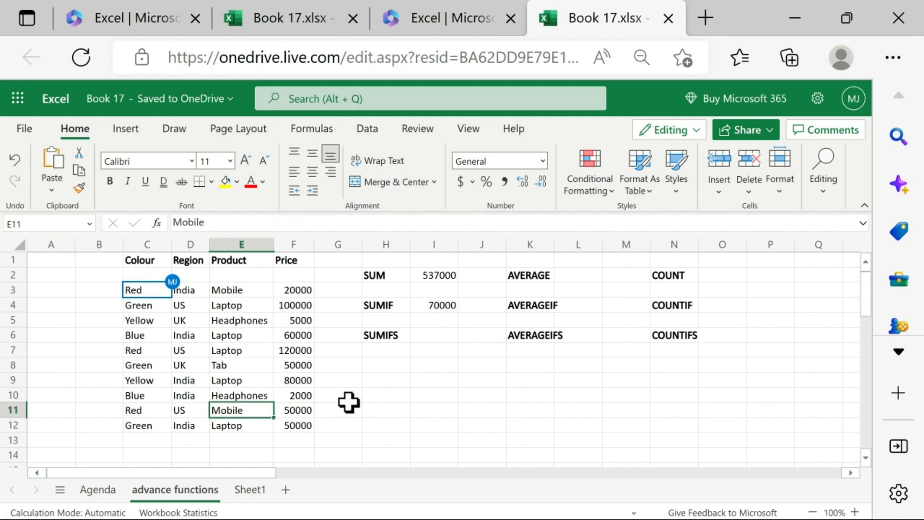
Examine the Laptop entries in the Product column and identify which of them belong to the US region
left_click(236, 309)
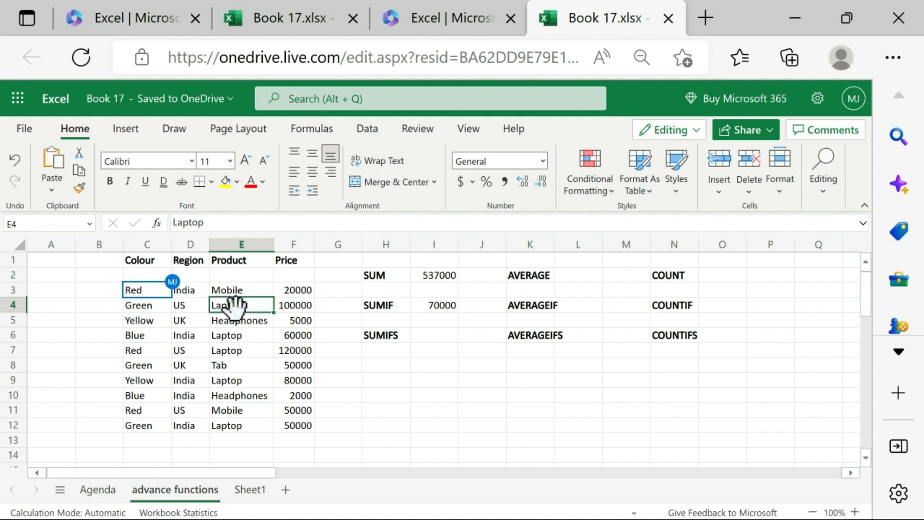
left_click(247, 336)
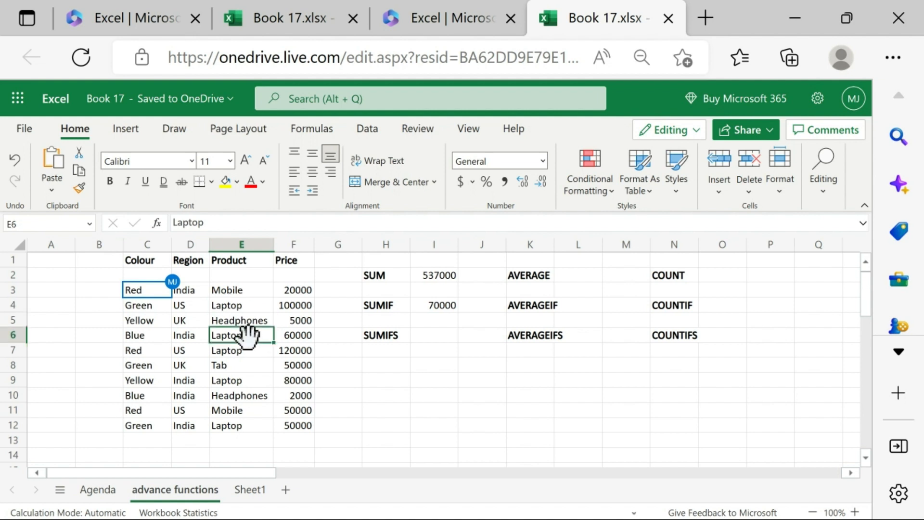
left_click(252, 348)
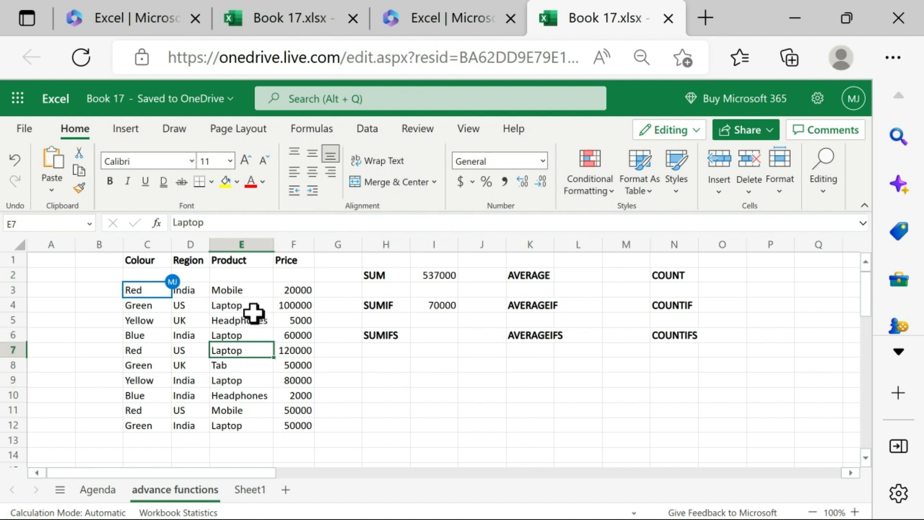
left_click(193, 305)
left_click(186, 350)
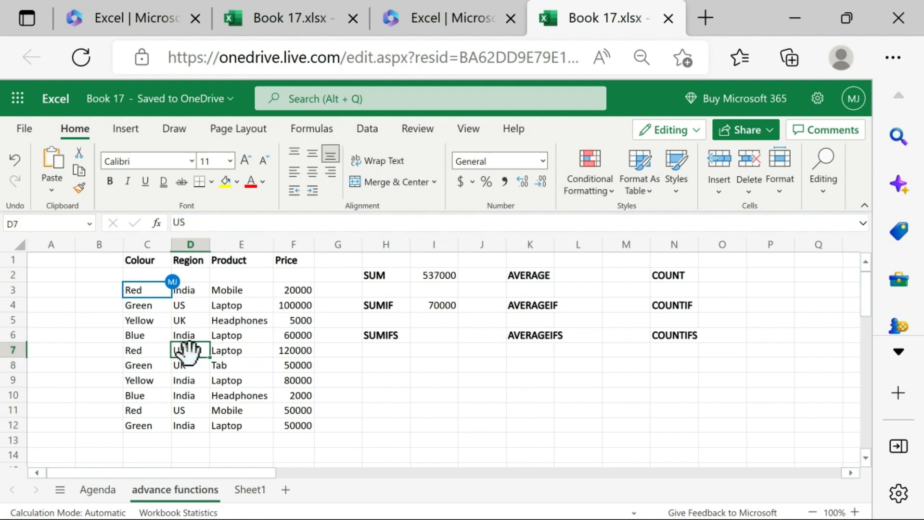
left_click(237, 427)
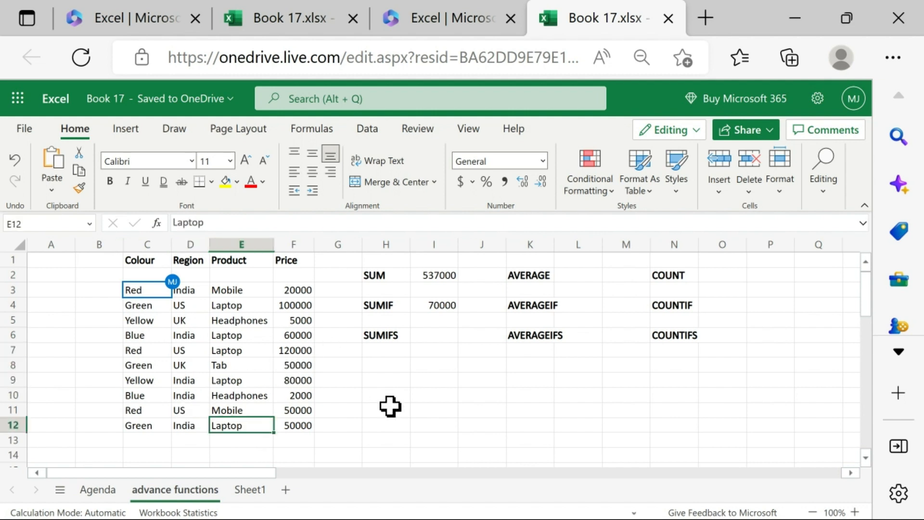
left_click(421, 335)
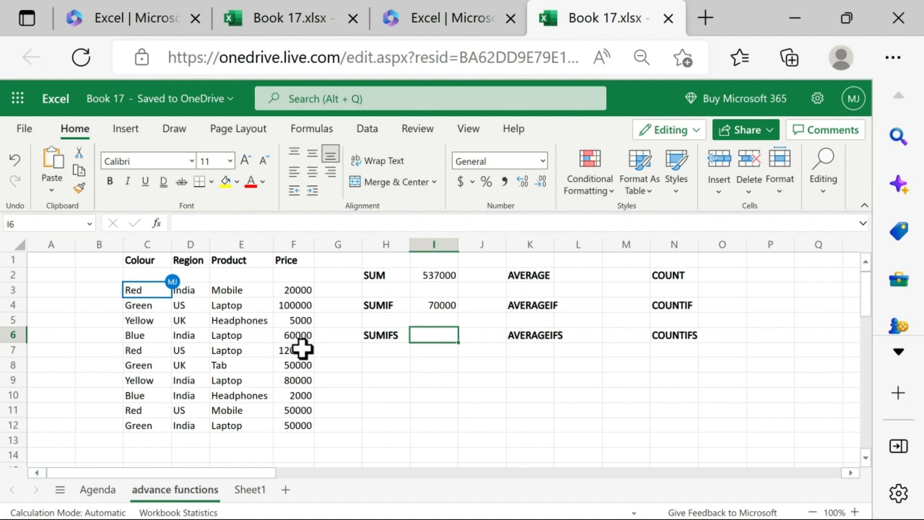
left_click(238, 303)
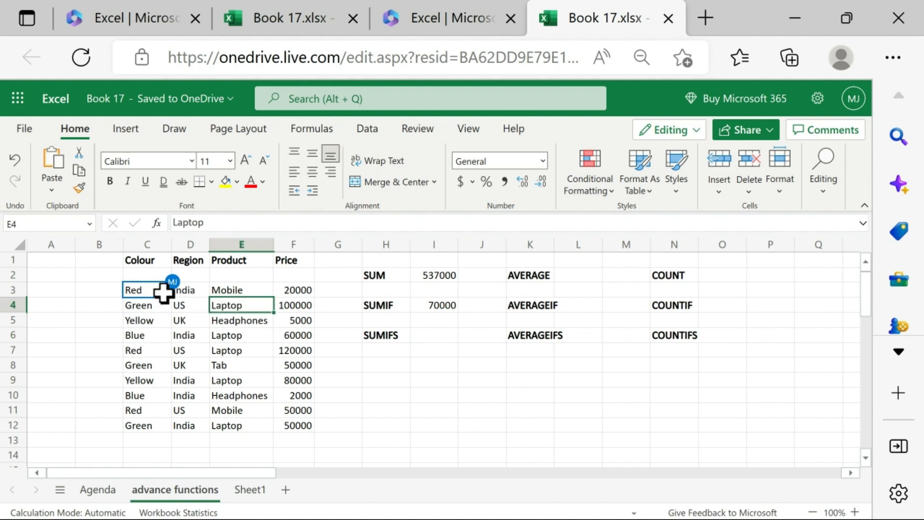
left_click(182, 305)
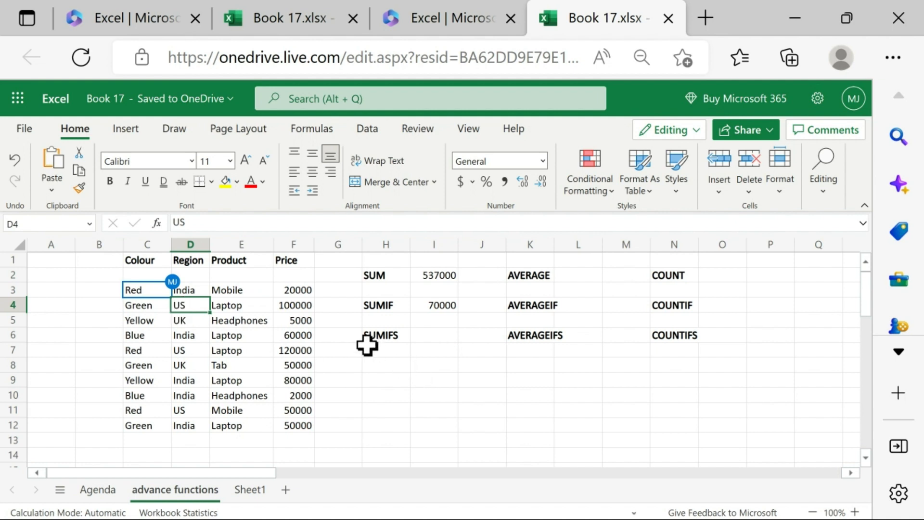
Start a SUMIFS formula in cell I6 beside the SUMIFS label
left_click(433, 337)
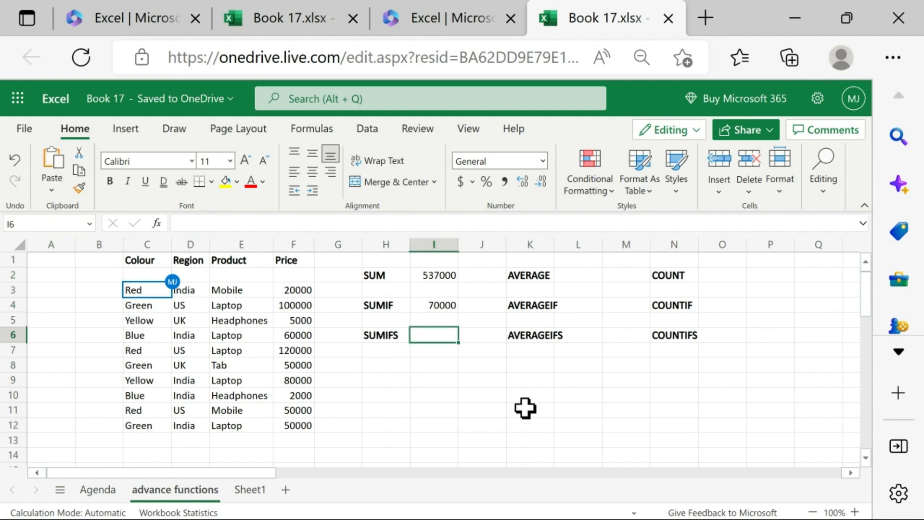
type("=")
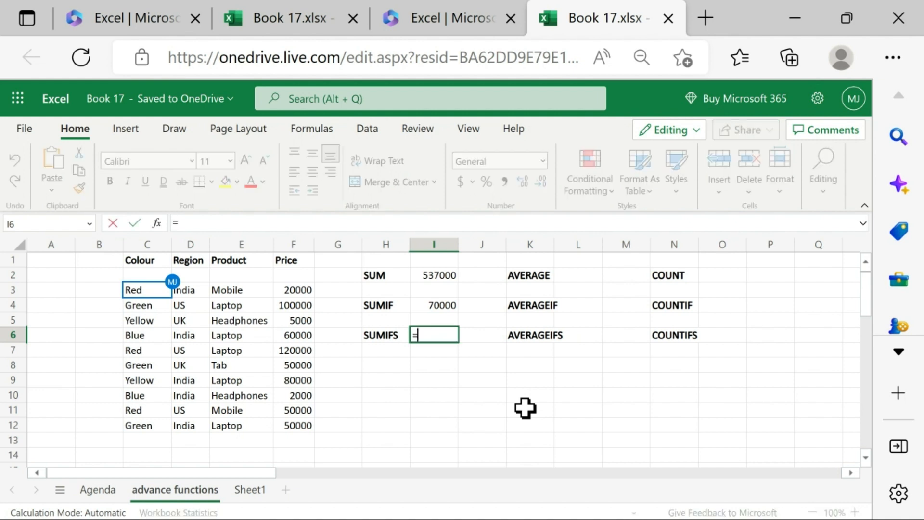
type("sumi")
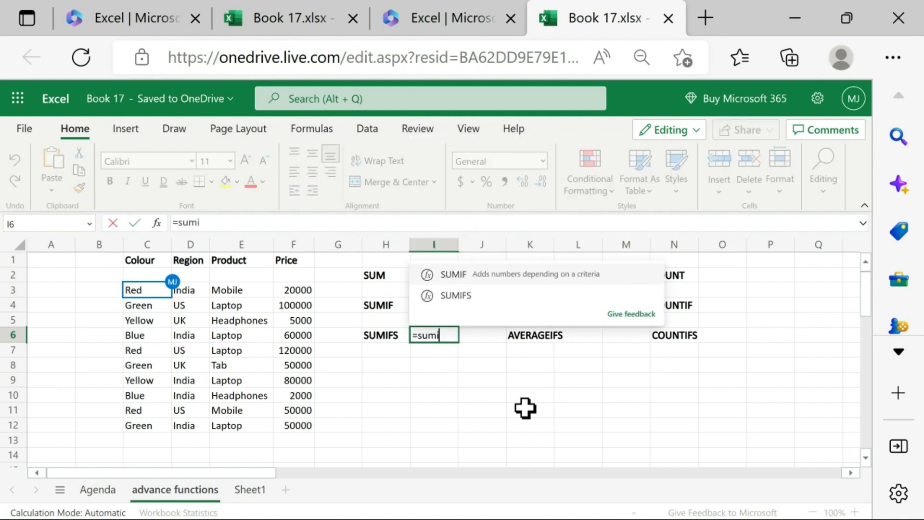
type("fs")
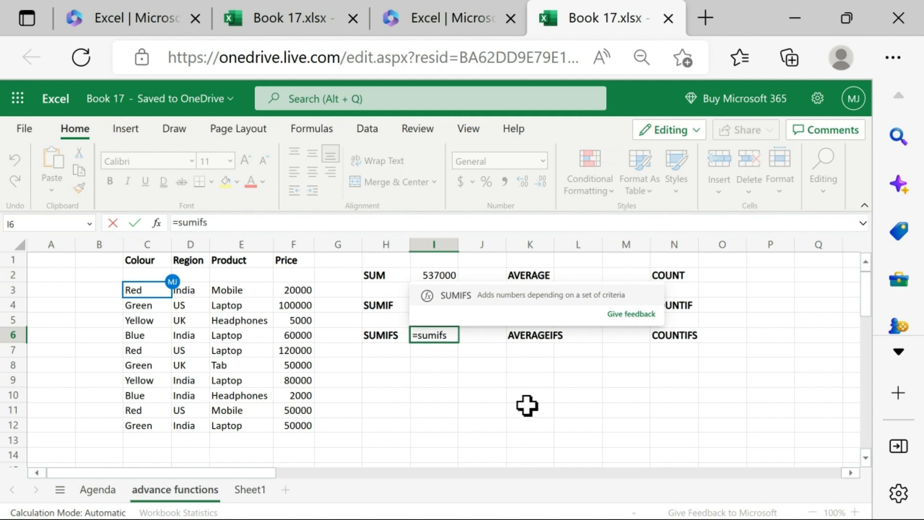
left_click(465, 297)
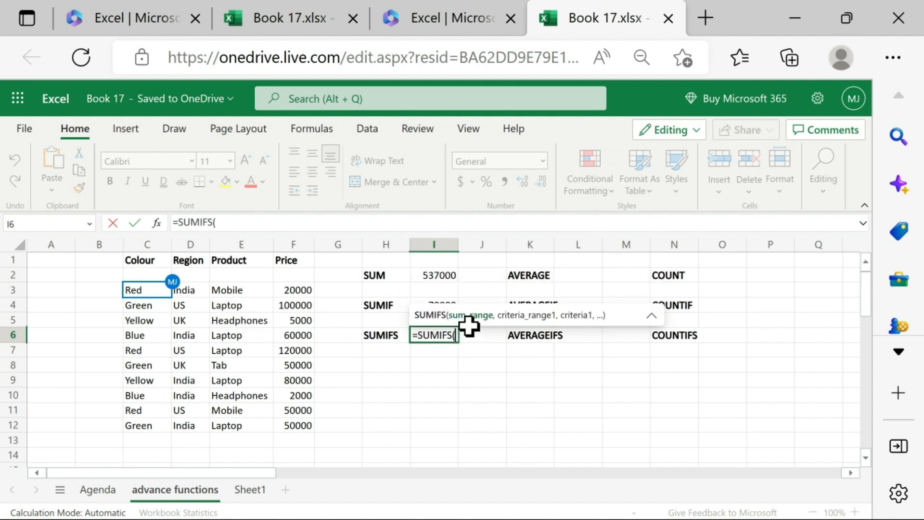
Add the price sum range F3:F12 and the product range E3:E12 with criteria "Laptop" to the SUMIFS formula
left_click_drag(293, 291, 305, 417)
type(",")
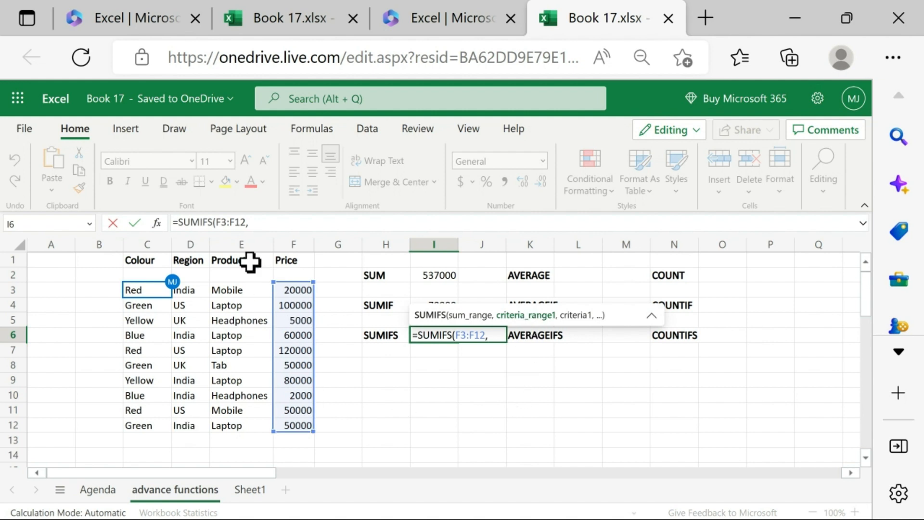
left_click_drag(247, 287, 233, 419)
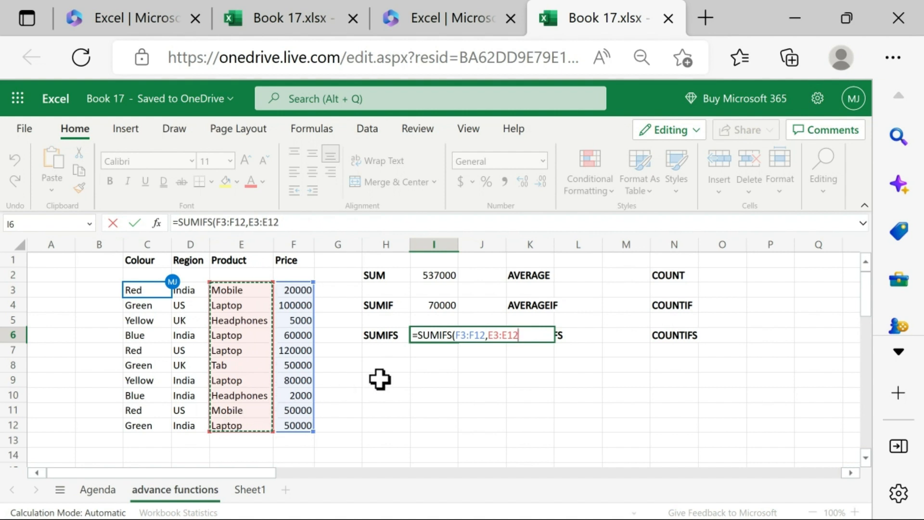
type(",\"Laptop")
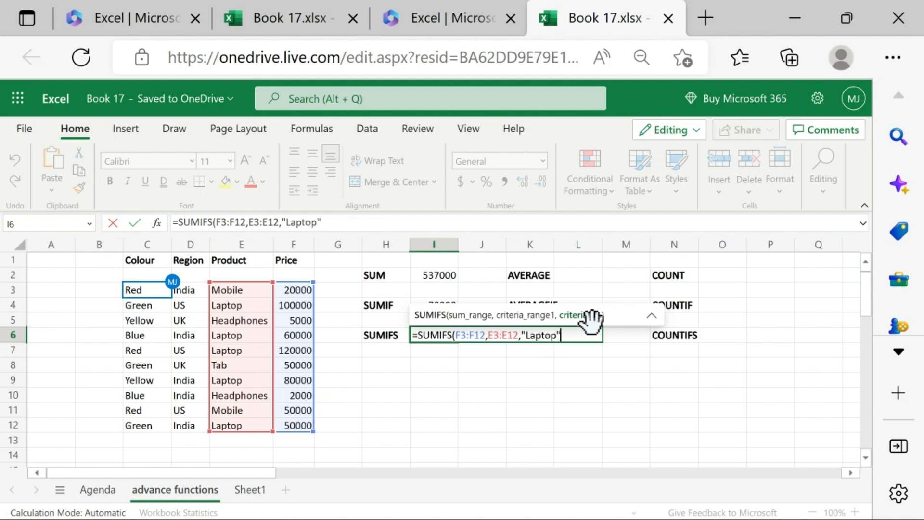
Add the region range D3:D12 with criteria "US" as the second condition and complete the SUMIFS formula in I6
type(",")
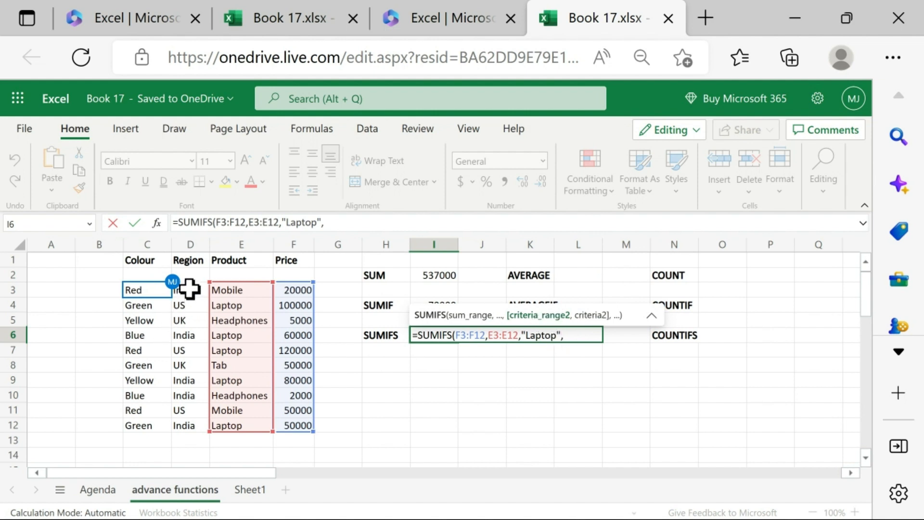
left_click_drag(189, 289, 192, 417)
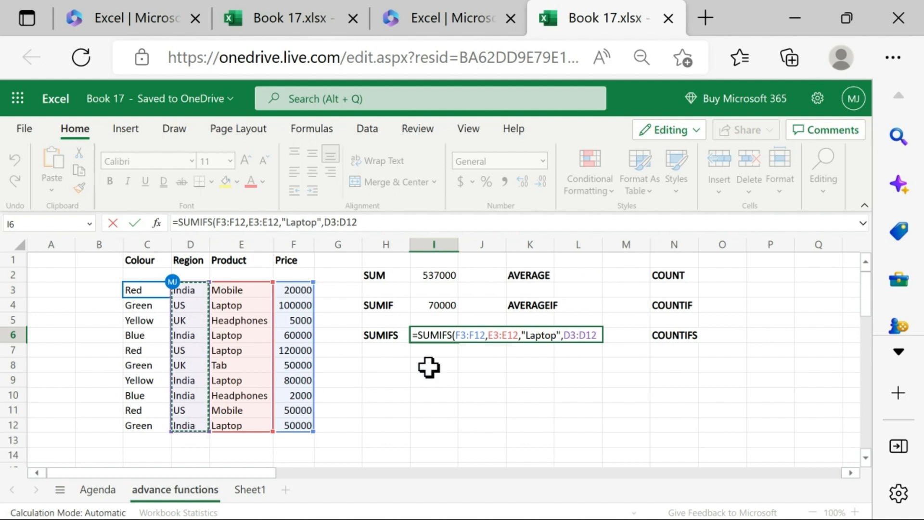
type(",\"US")
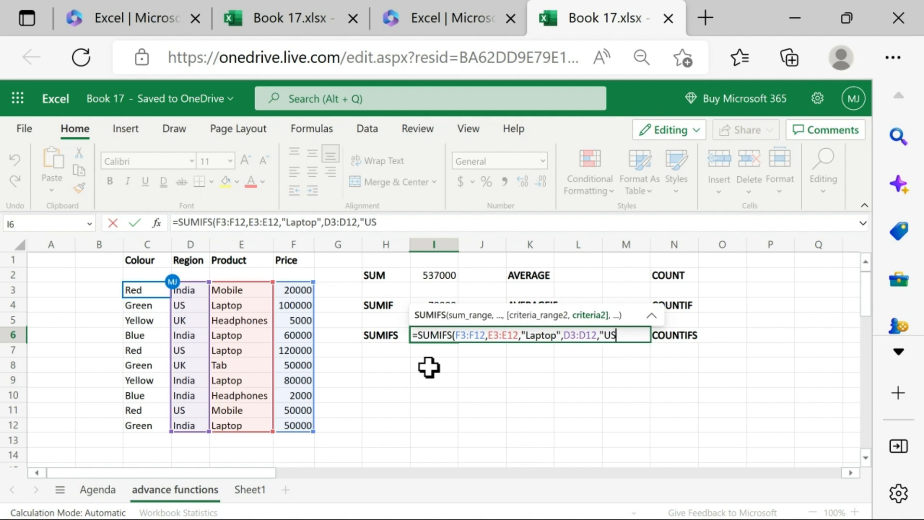
type(",")
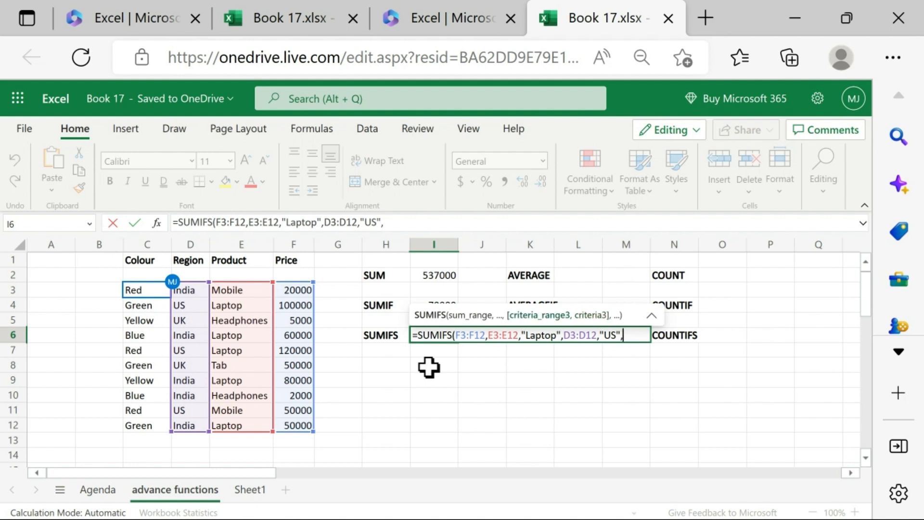
key("BackSpace")
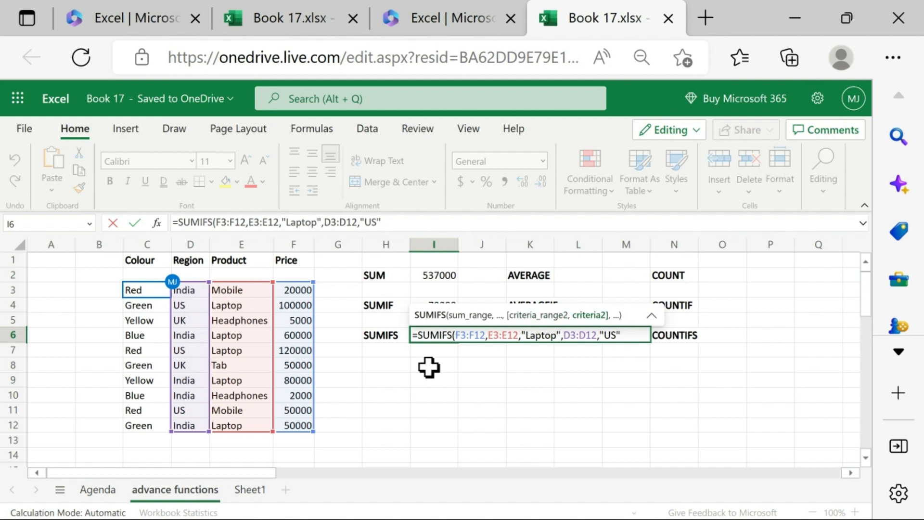
key("Return")
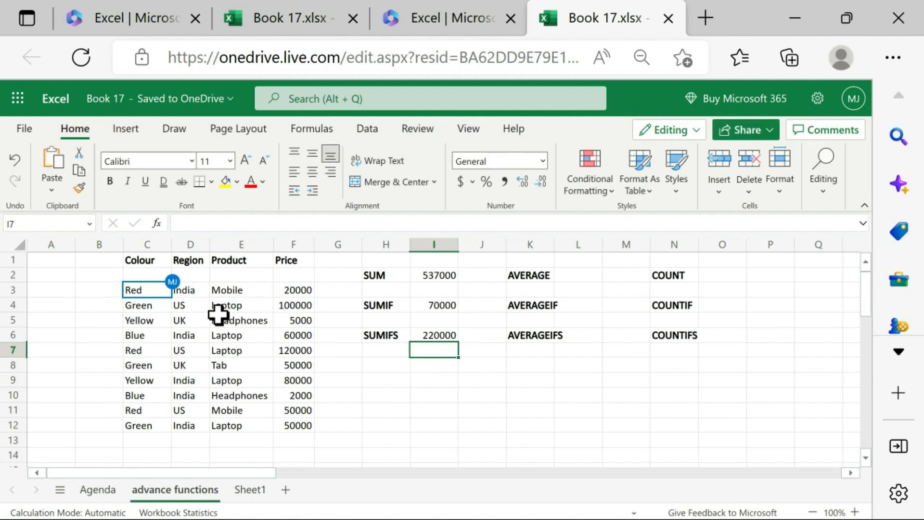
Check the US Laptop entries in rows 4 and 7 and their prices against the SUMIFS formula in I6
left_click(296, 306)
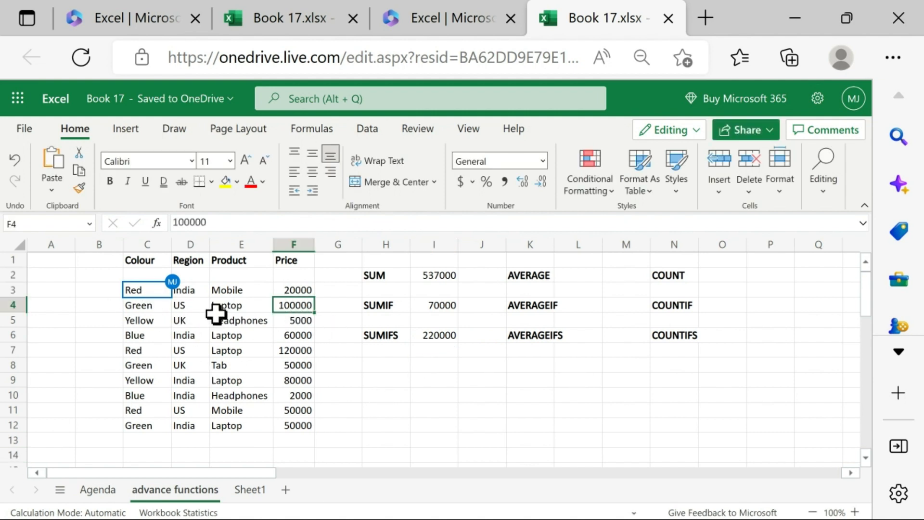
left_click(190, 304)
left_click(219, 304)
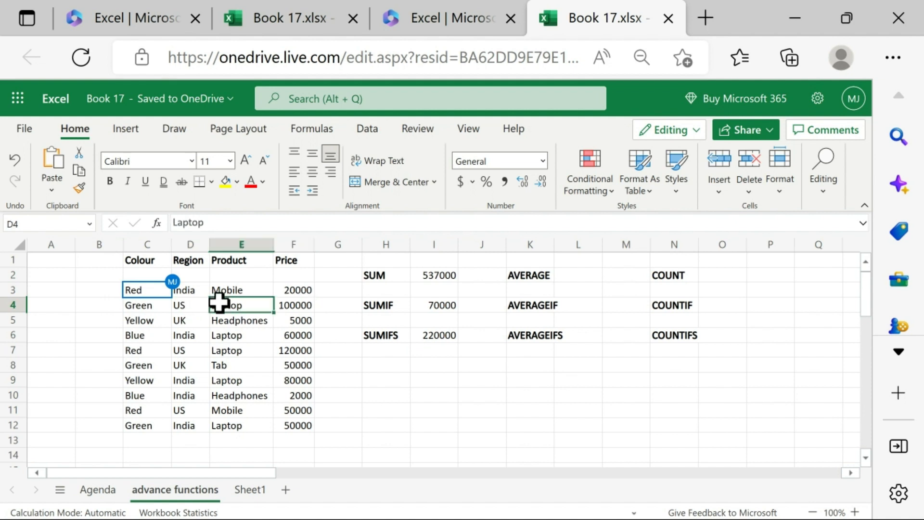
left_click(291, 304)
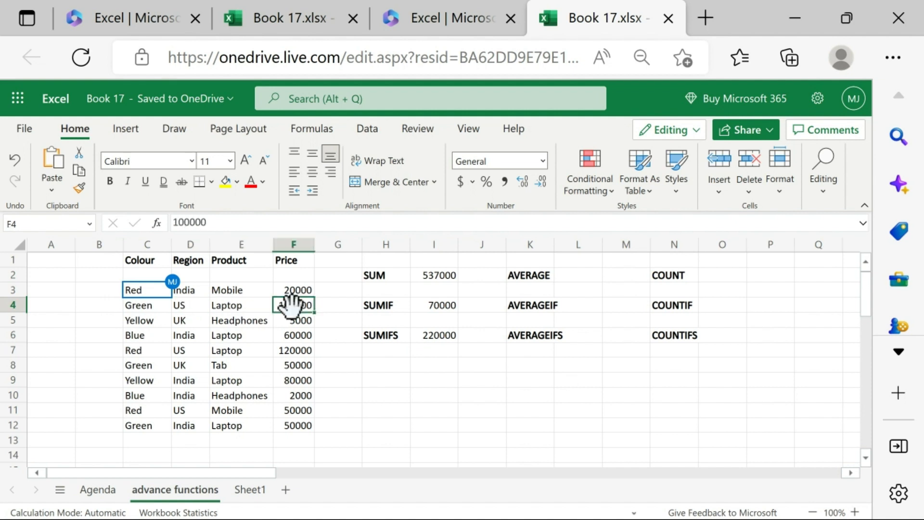
left_click(186, 350)
left_click(248, 348)
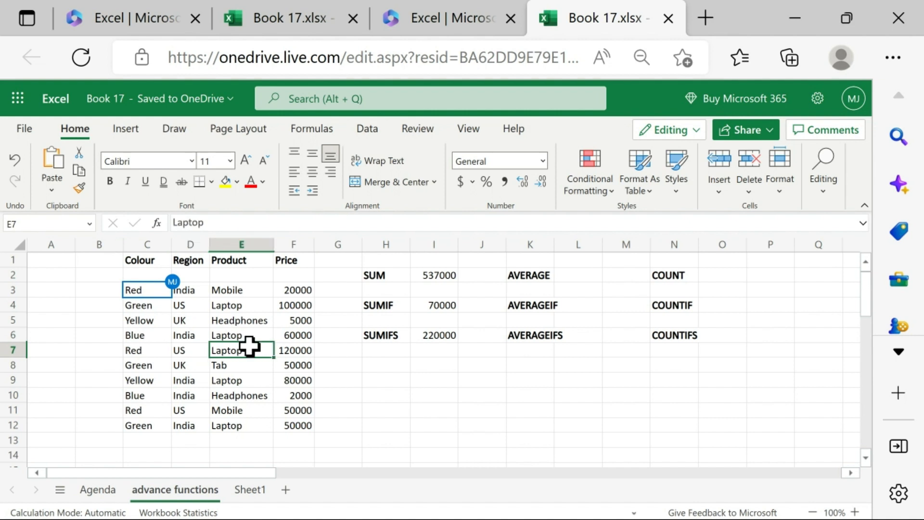
left_click(299, 350)
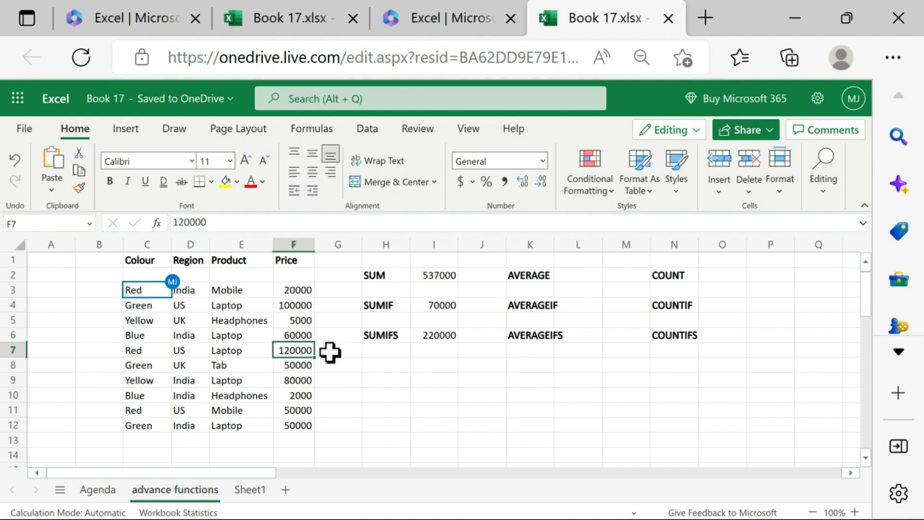
left_click(445, 338)
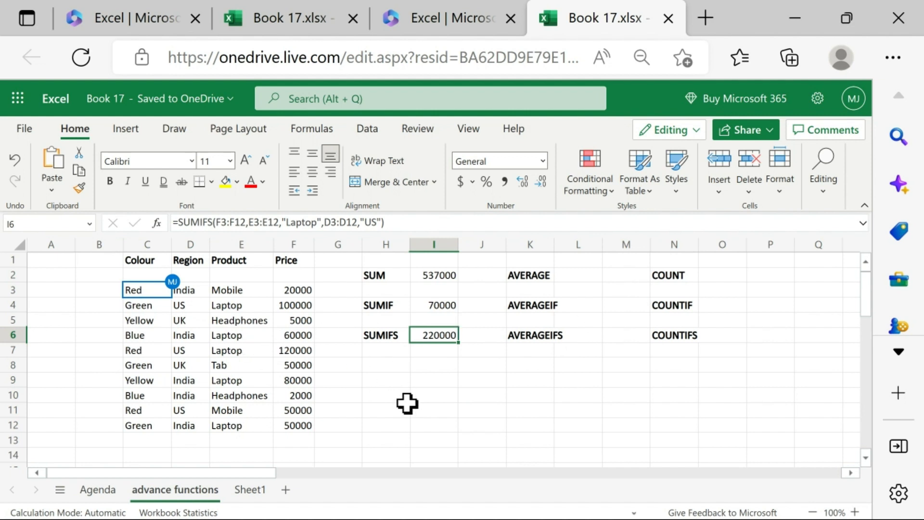
Enter an AVERAGE formula in cell L2 for the price range F3:F12
left_click(578, 274)
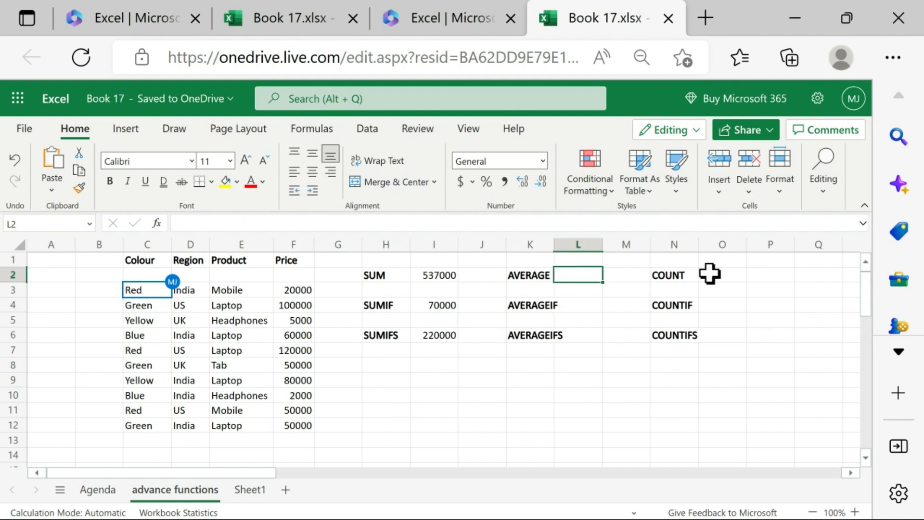
type("=a")
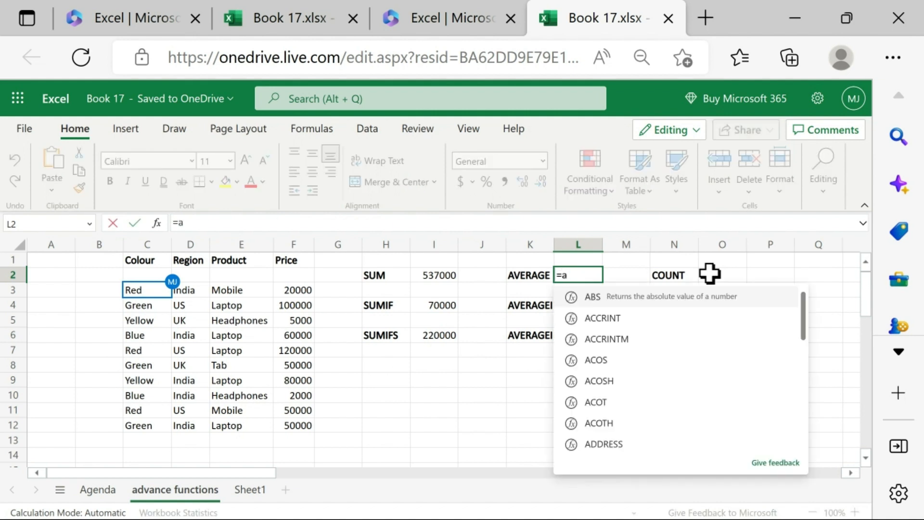
type("vera")
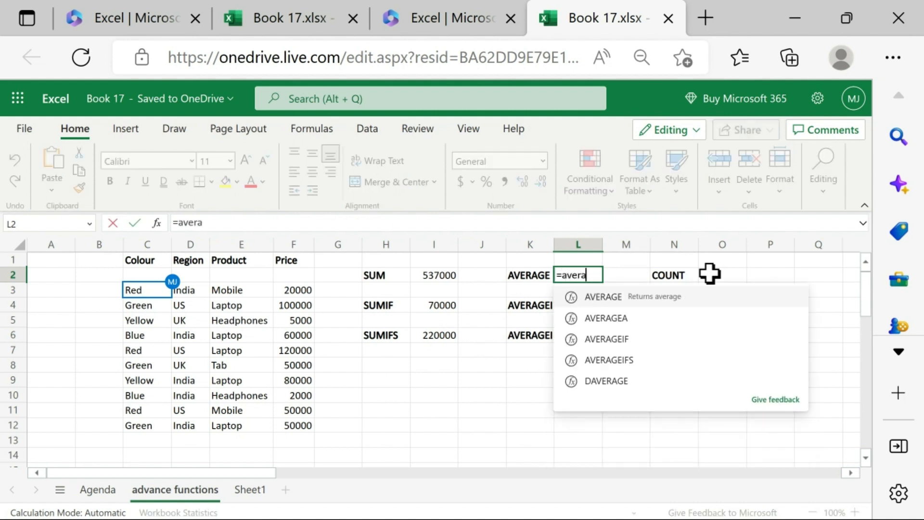
type("ge")
key("Tab")
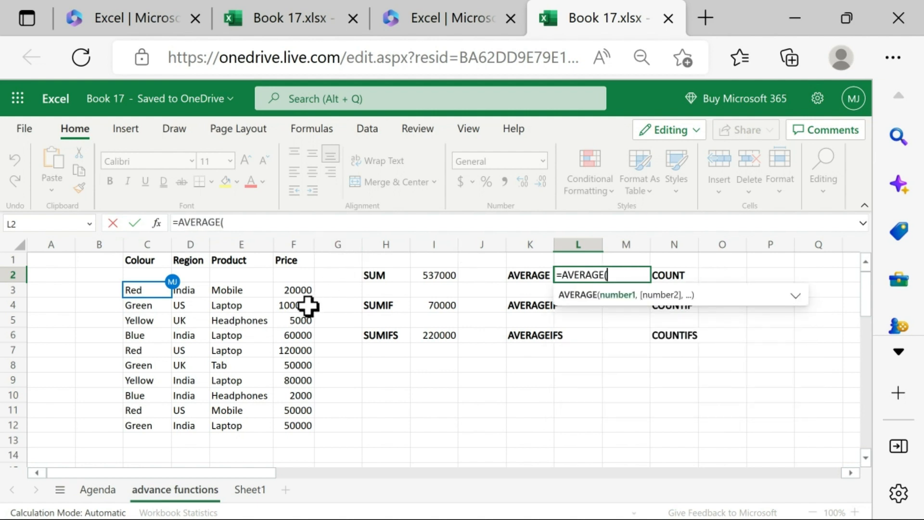
left_click_drag(298, 289, 308, 422)
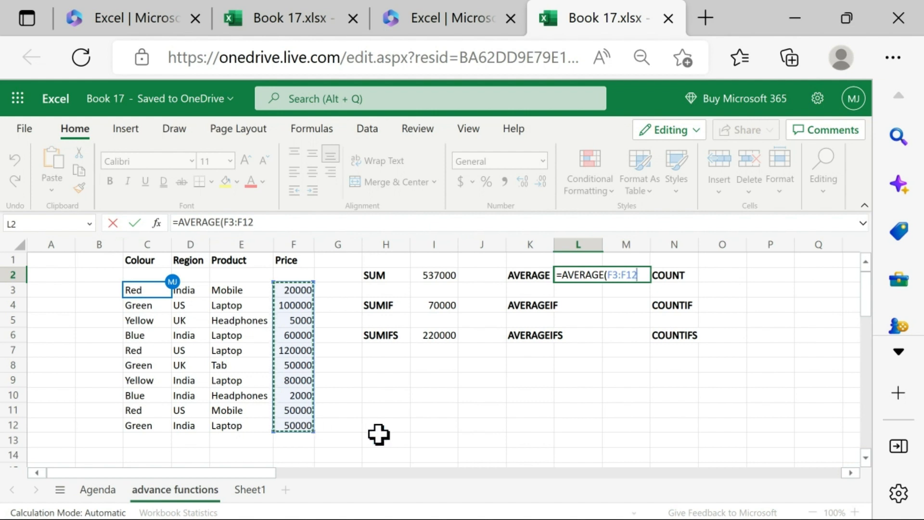
key("Return")
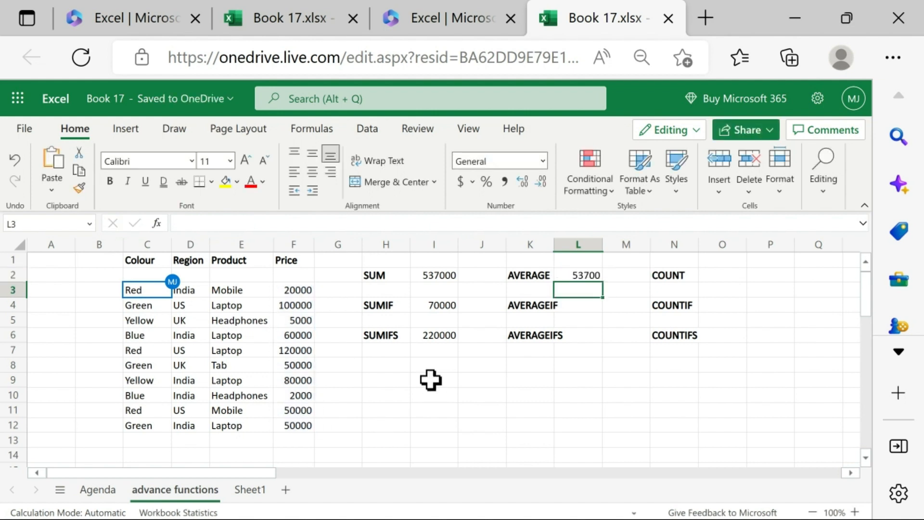
left_click(593, 281)
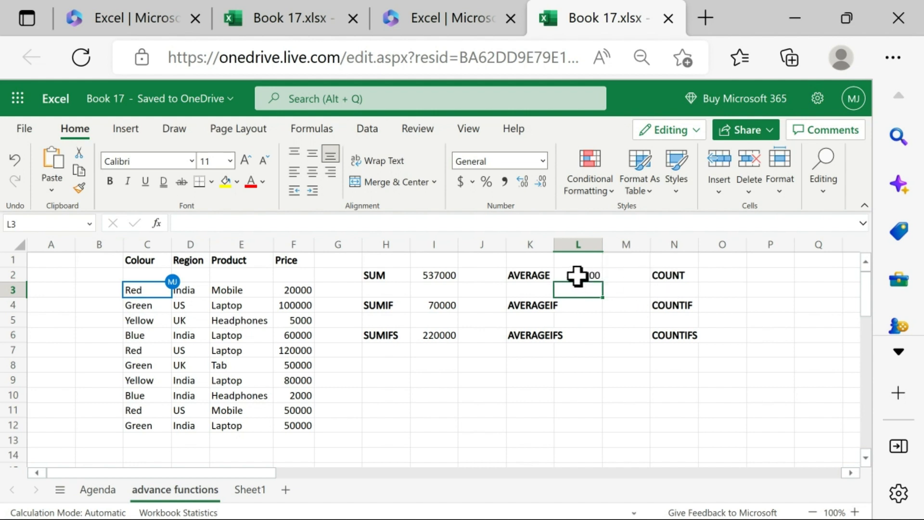
Widen column K slightly so the AVERAGEIF label fits, and start an AVERAGEIF formula in cell L4
left_click(583, 307)
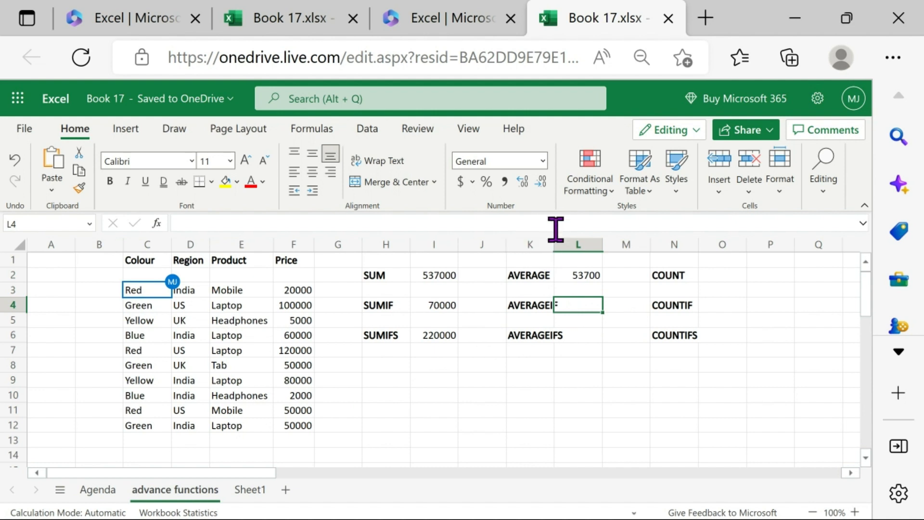
left_click_drag(558, 242, 569, 243)
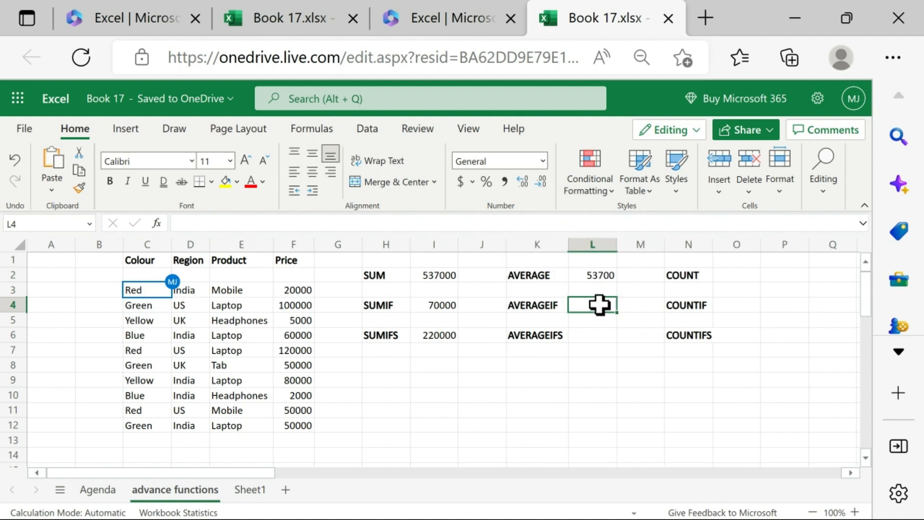
type("=")
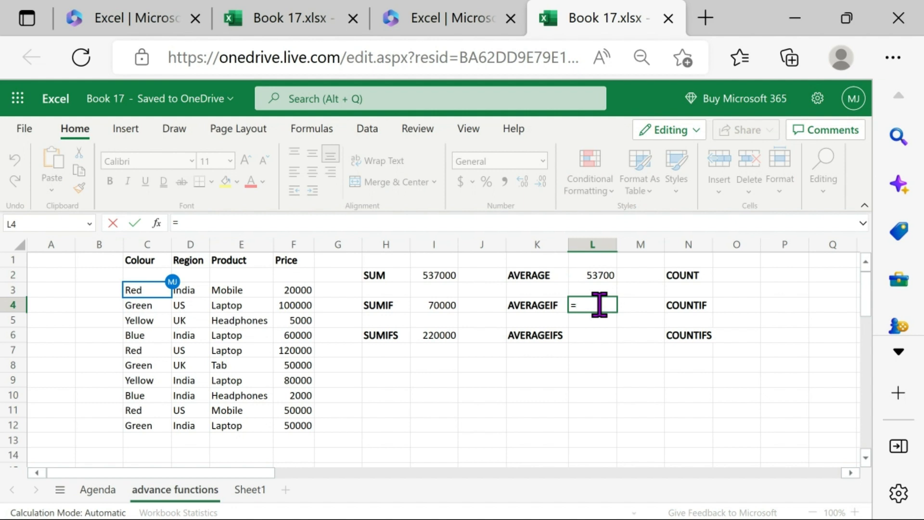
type("ave")
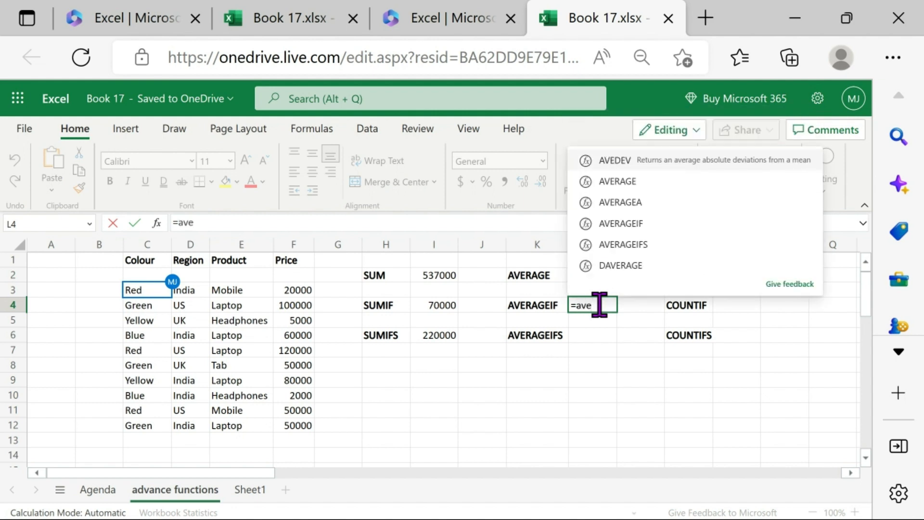
type("rag")
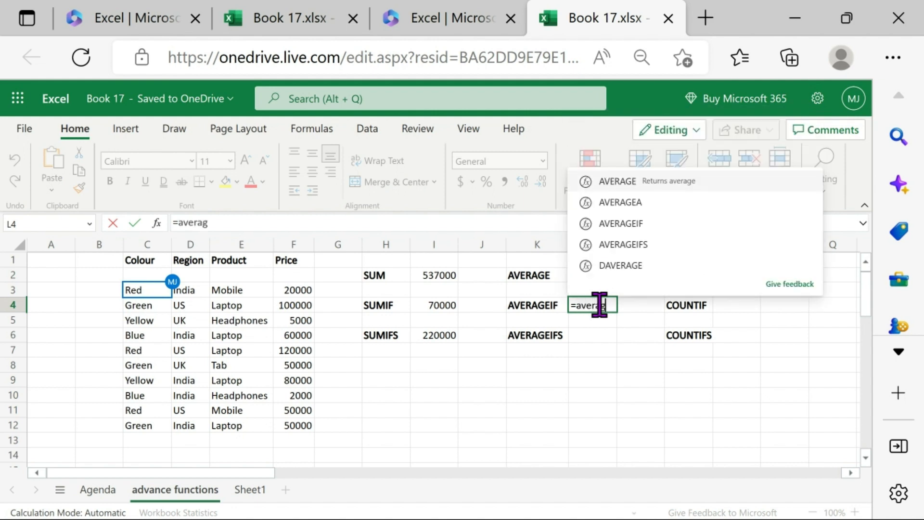
type("e")
left_click(626, 222)
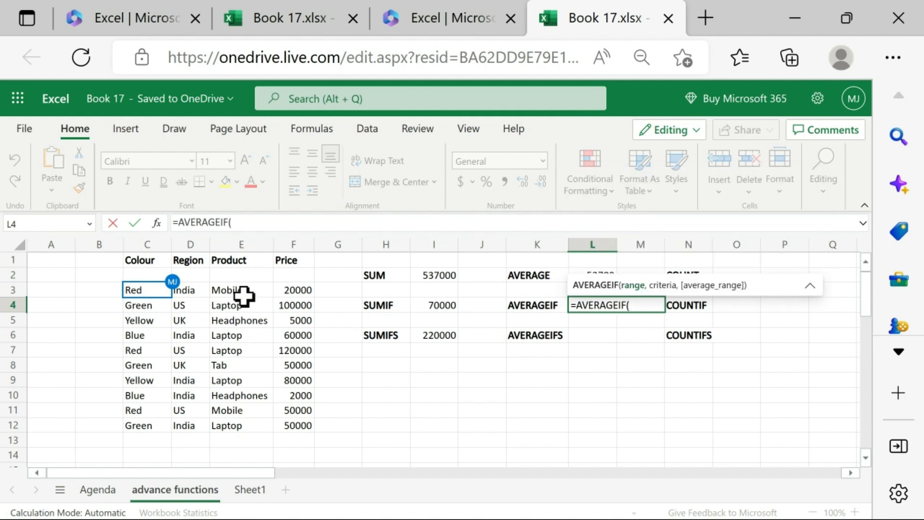
Complete the AVERAGEIF formula in L4 with product range E3:E12, criteria "Headphones" and price average range F3:F12
left_click_drag(243, 288, 232, 421)
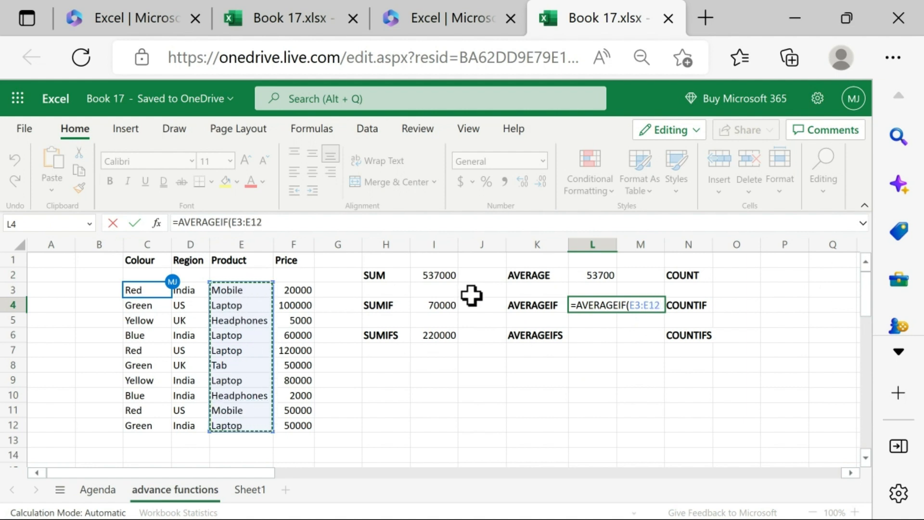
type(",")
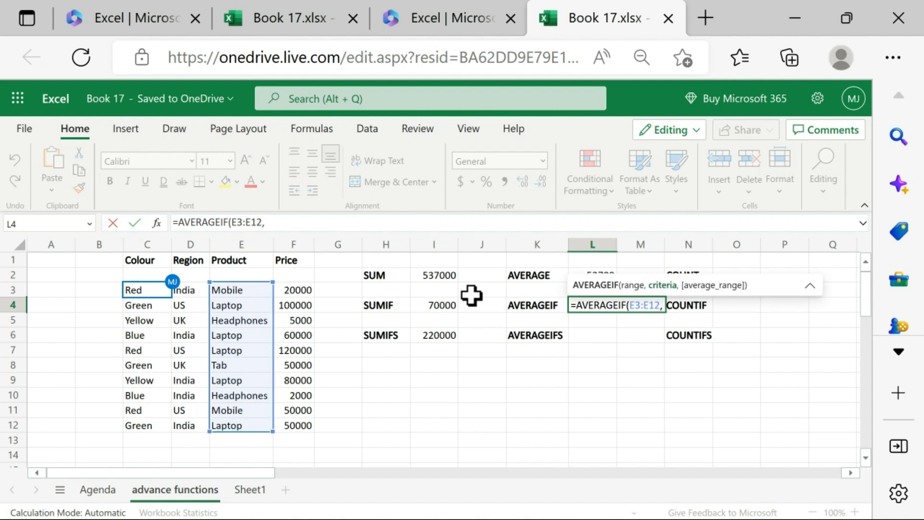
type("\"Headphones\",")
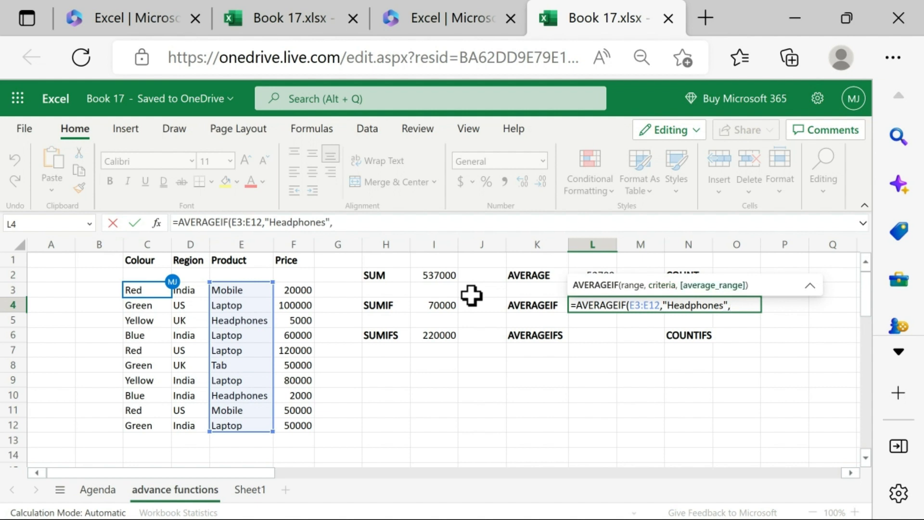
left_click_drag(296, 289, 295, 420)
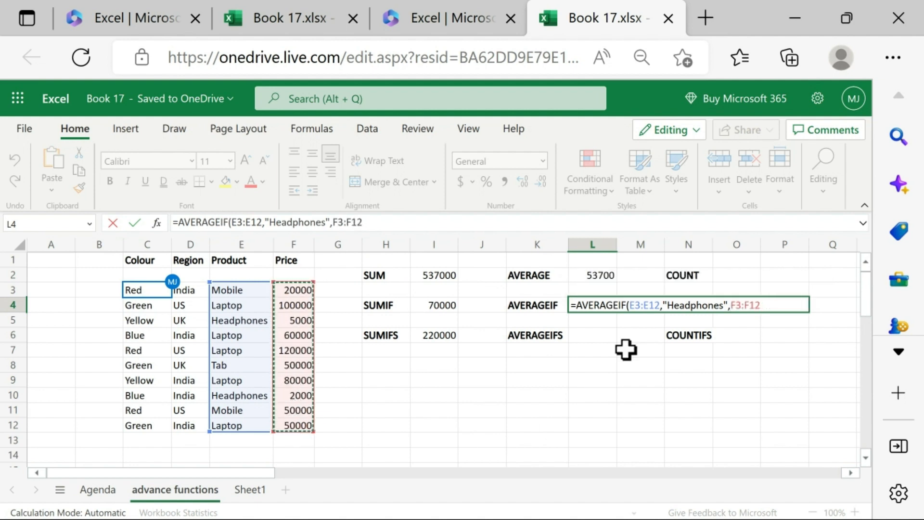
key("Return")
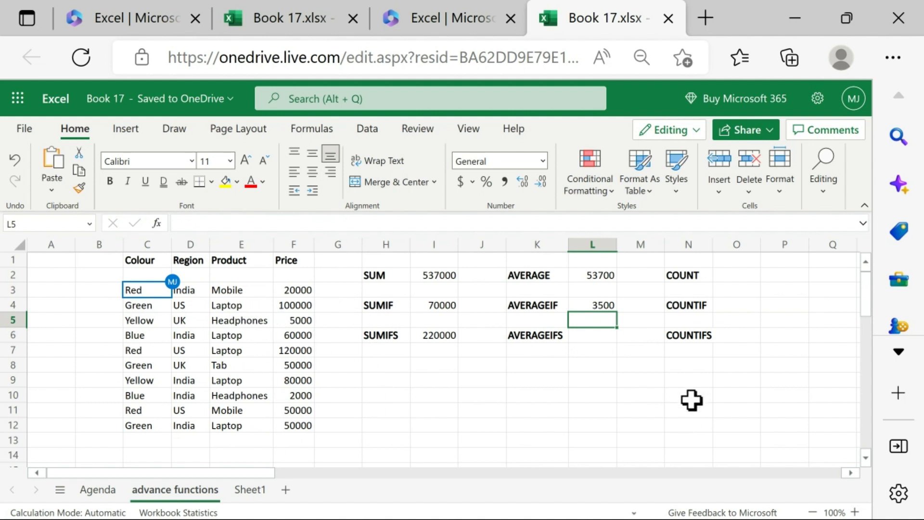
Start an AVERAGEIFS formula in cell L6 with the price range F3:F12 as the average range
left_click(591, 339)
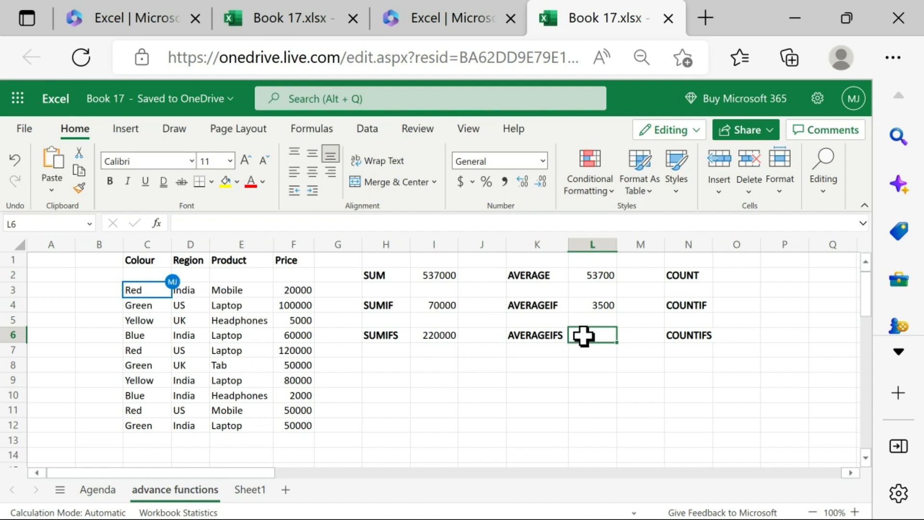
type("=a")
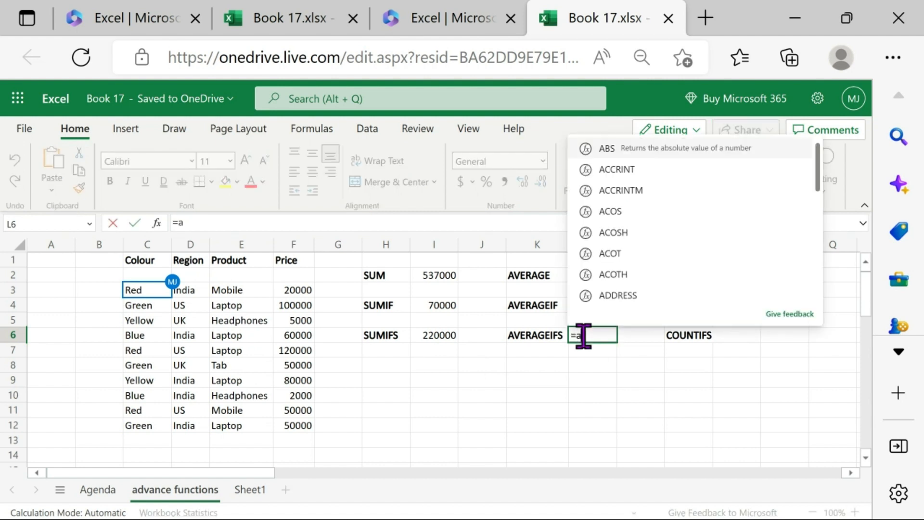
type("verage")
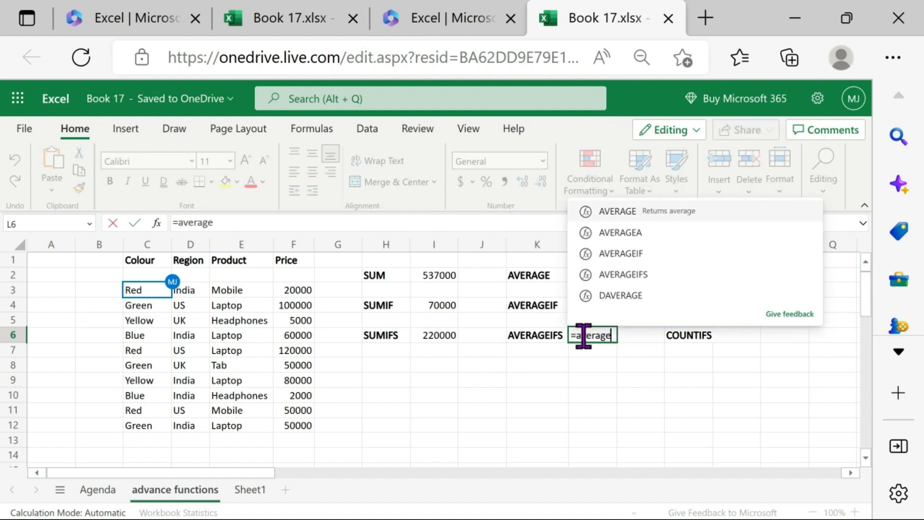
left_click(641, 282)
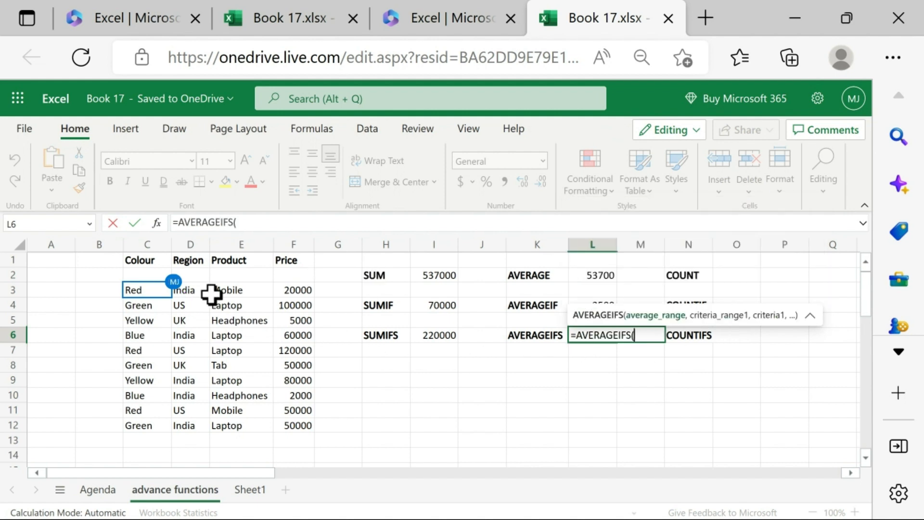
left_click_drag(289, 290, 308, 423)
type(",")
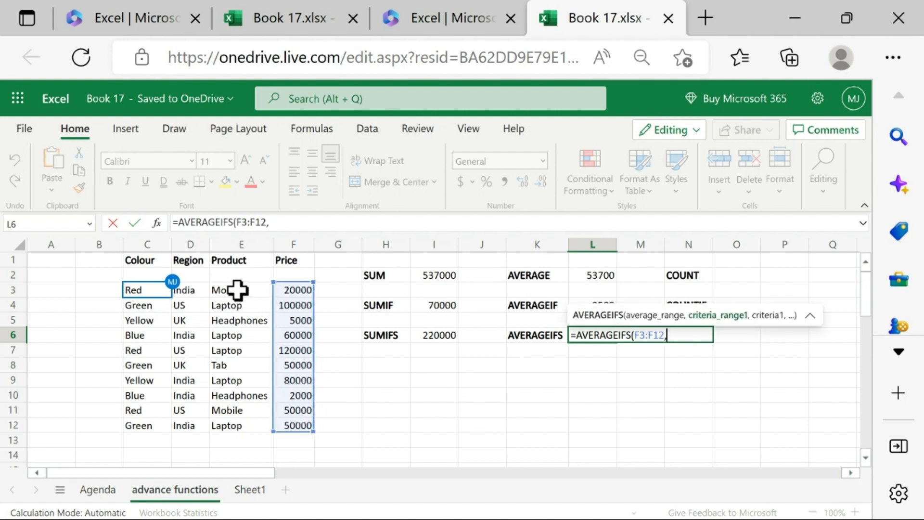
Add the product range E3:E12 with criteria "Mobile" as the first condition of the AVERAGEIFS formula
left_click_drag(237, 291, 219, 421)
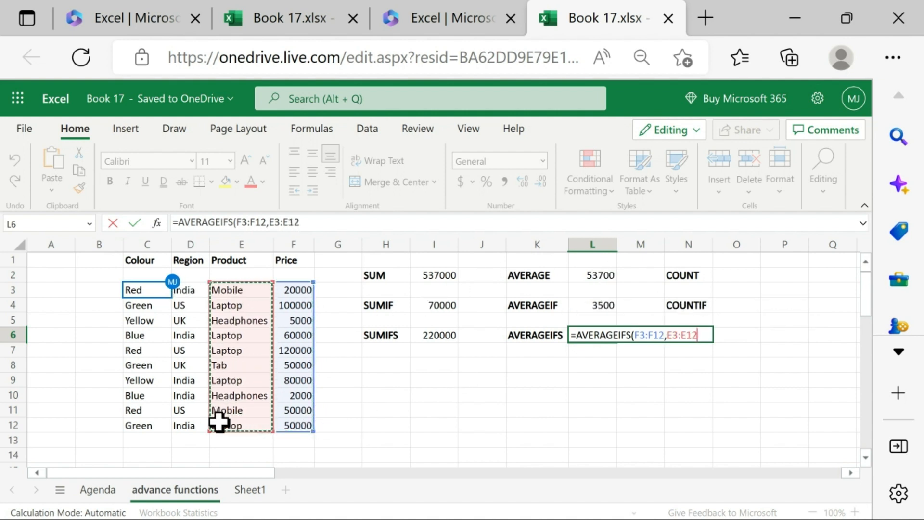
type(",")
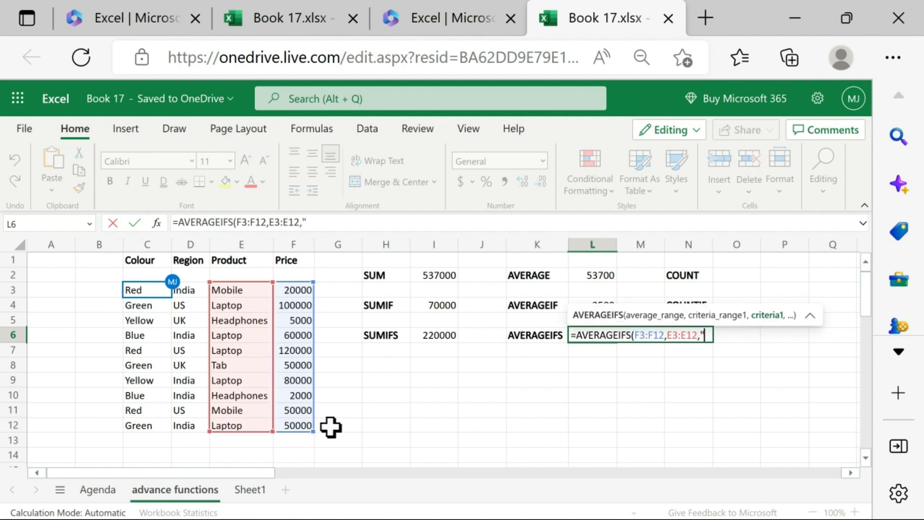
type("\"Mo")
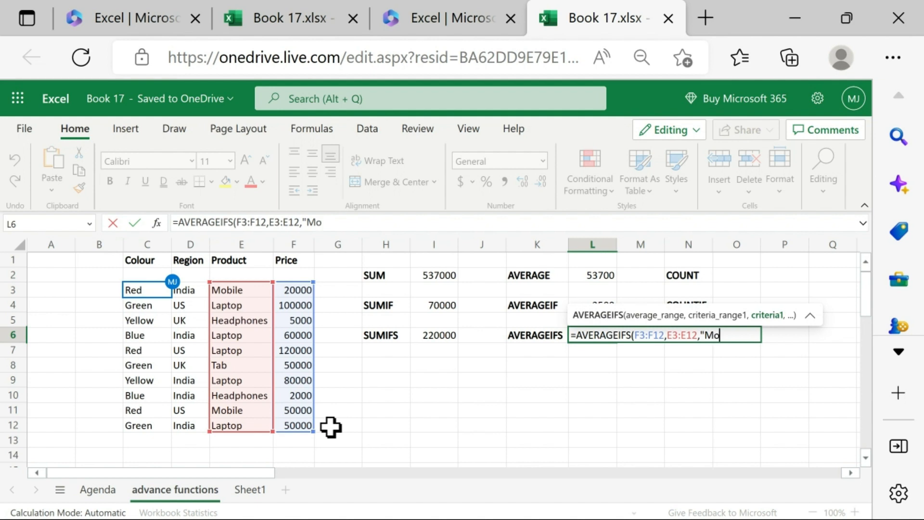
type("bile\",")
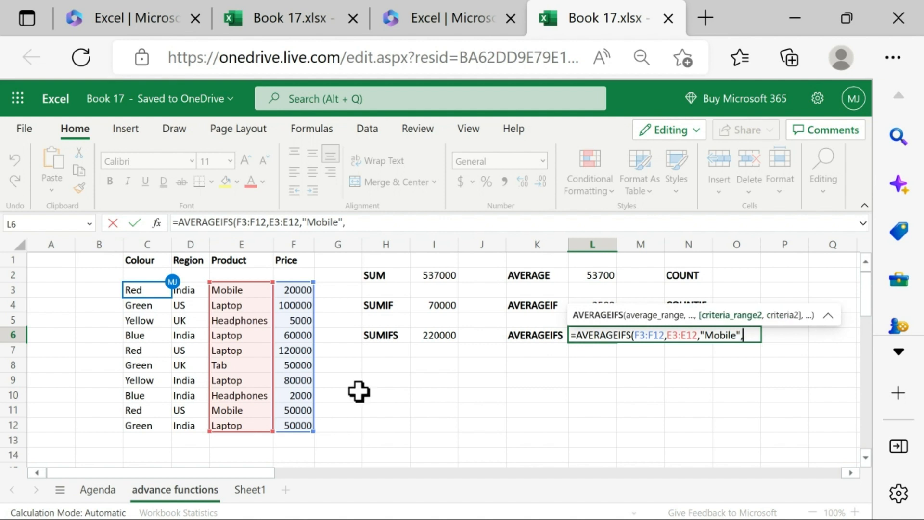
Add the region range D3:D12 with the criteria India as the second AVERAGEIFS condition and enter the formula in L6
left_click_drag(195, 291, 182, 423)
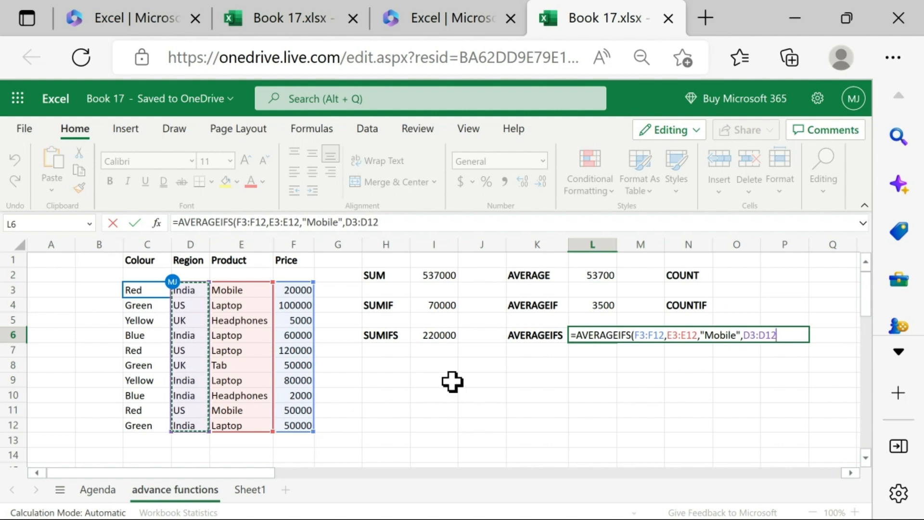
type(",")
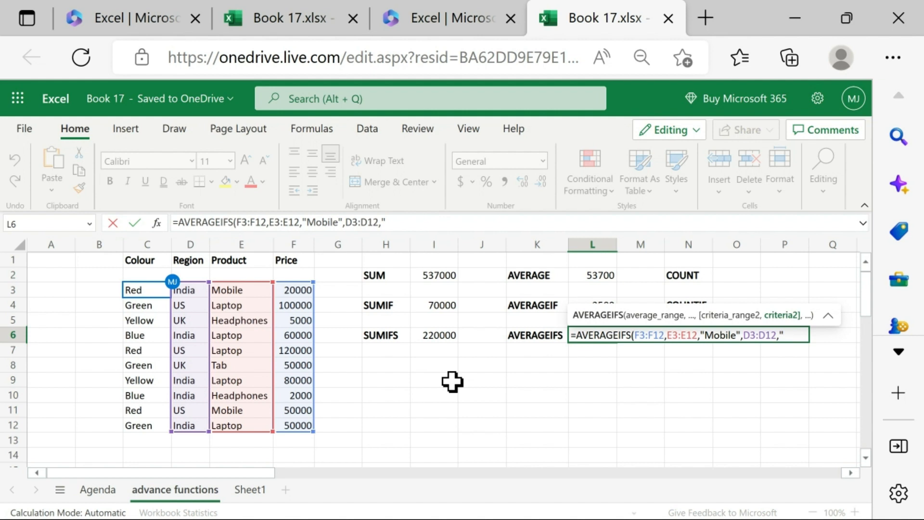
type("\"India")
key("Return")
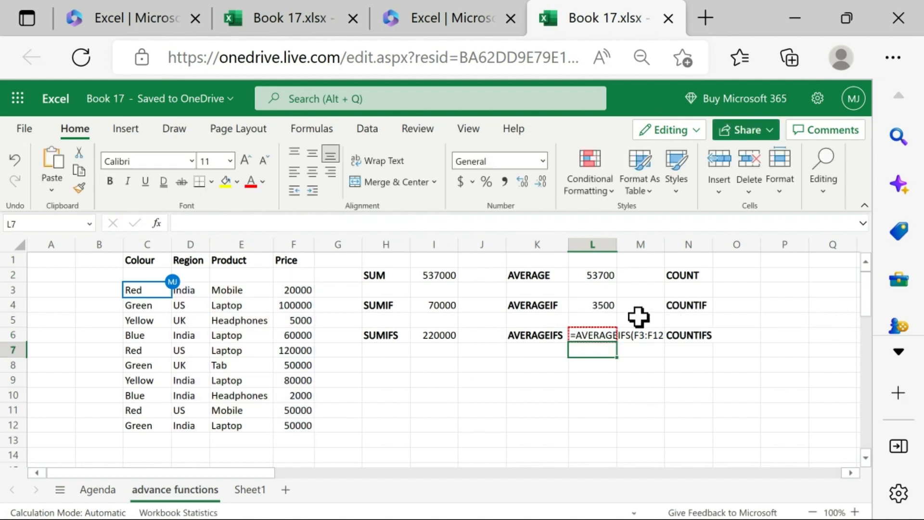
Correct the AVERAGEIFS formula in L6 by adding the missing quotation mark after India and the closing parenthesis
left_click(636, 335)
left_click(597, 335)
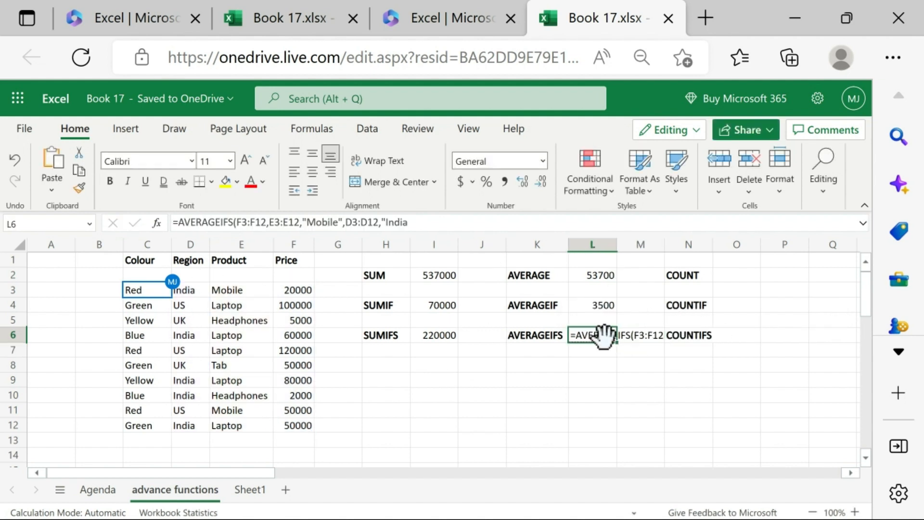
left_click(419, 223)
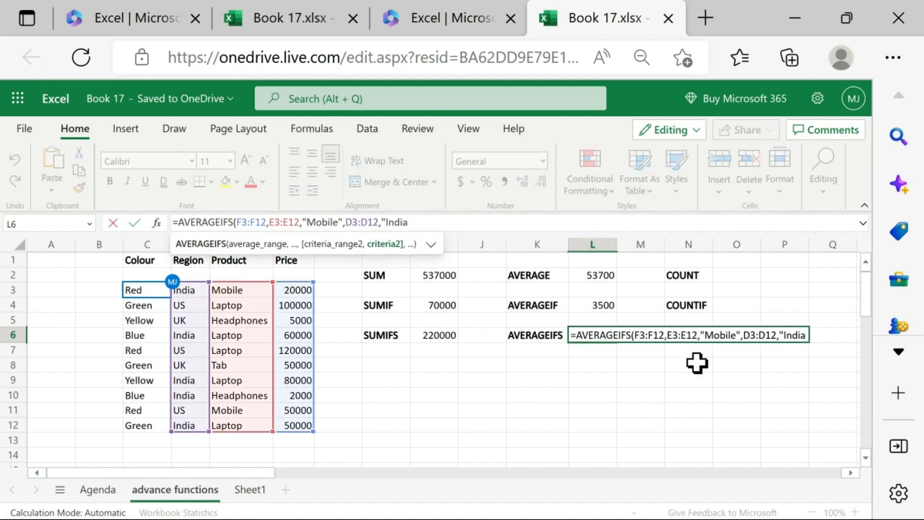
type("\")")
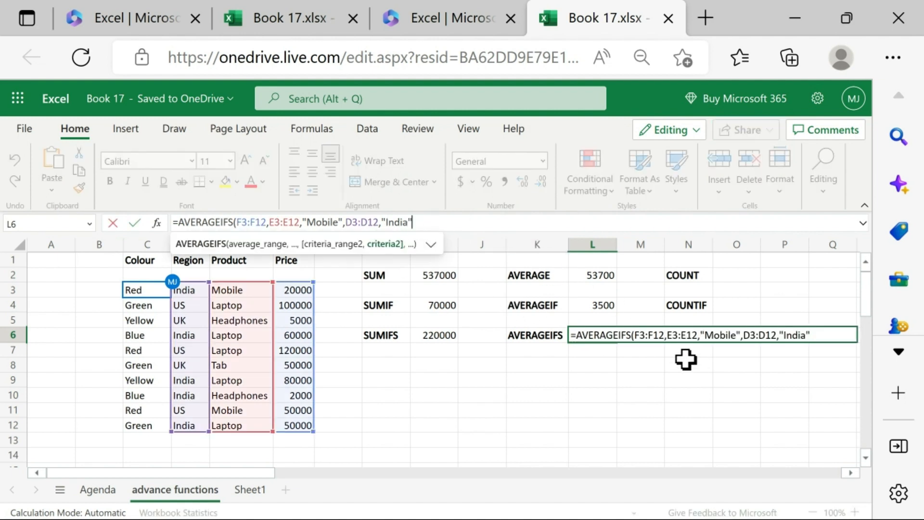
key("Return")
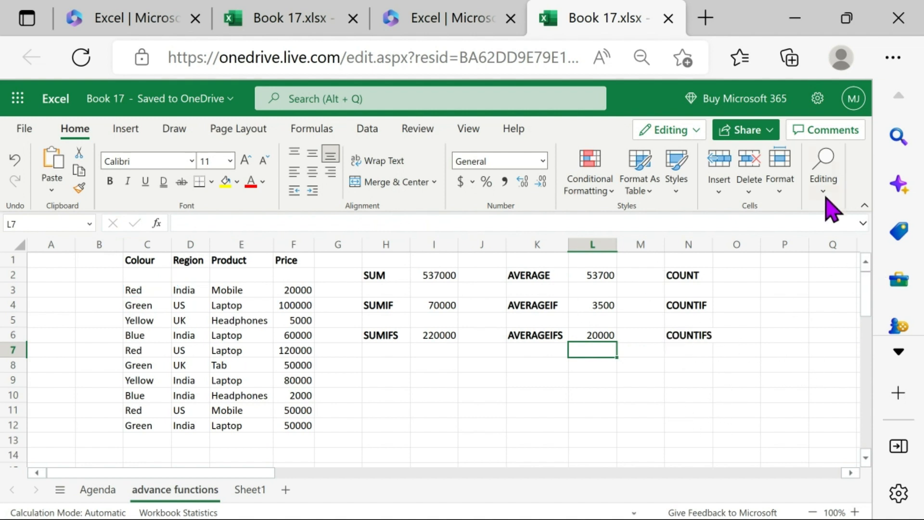
Enter a COUNT formula in cell O2 that counts the prices in F3:F12
left_click(739, 277)
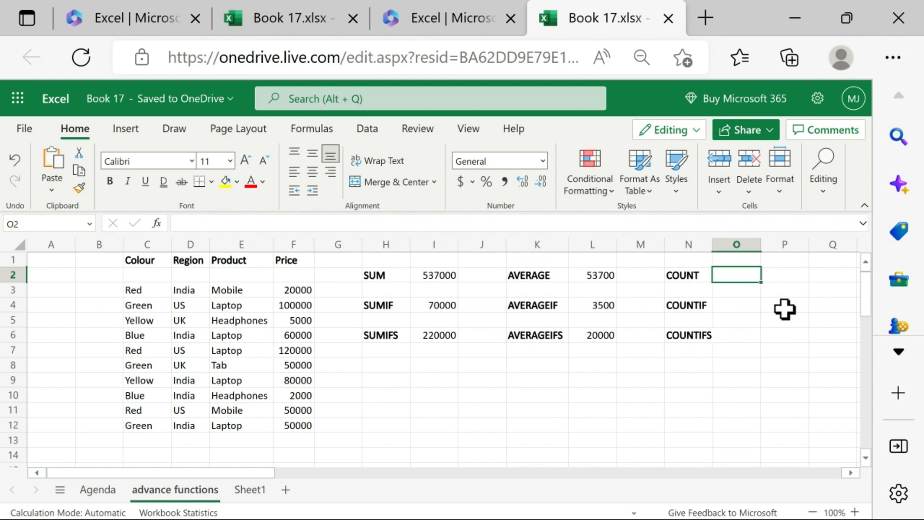
type("=")
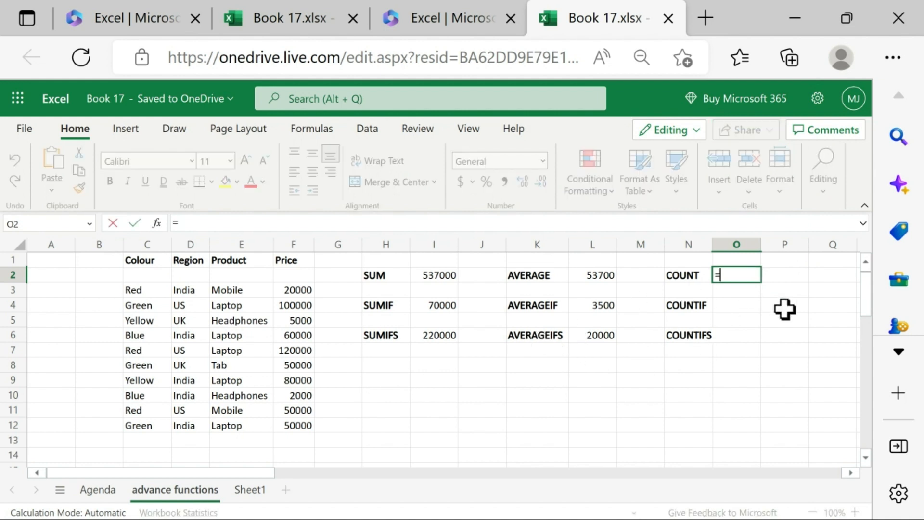
type("c")
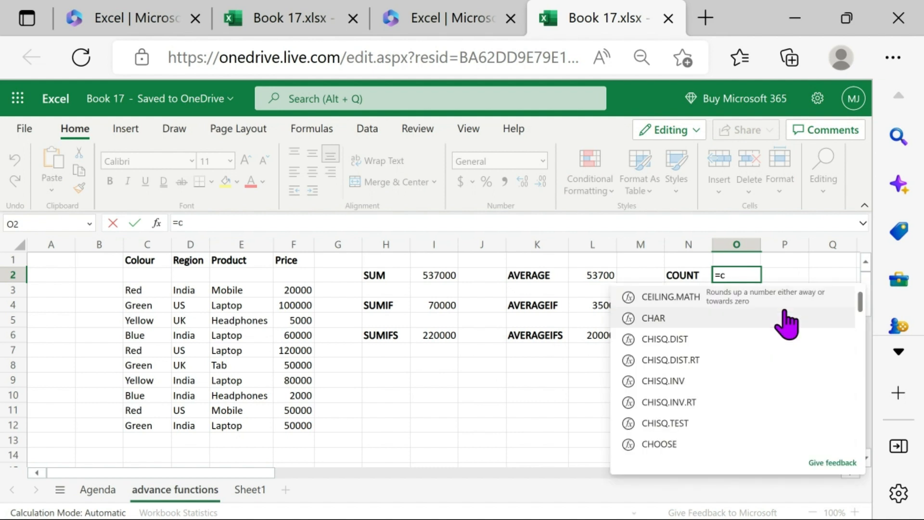
type("ou")
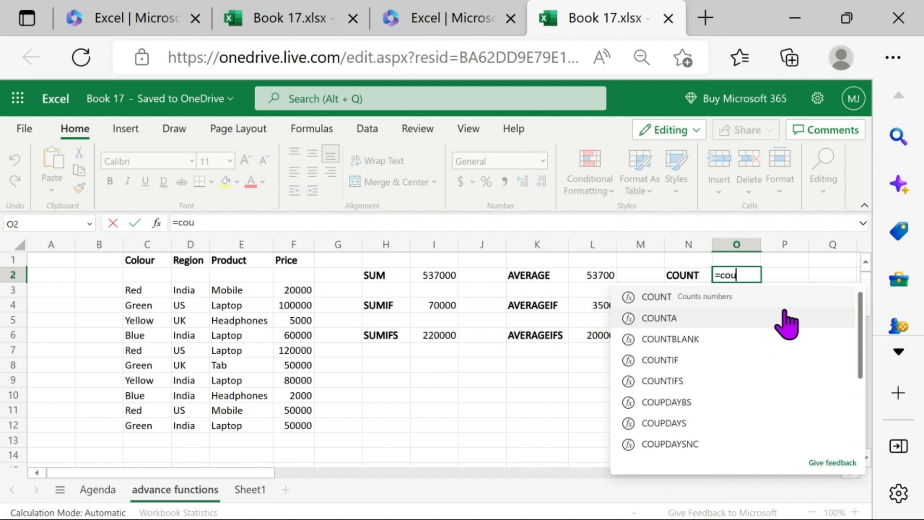
double_click(693, 296)
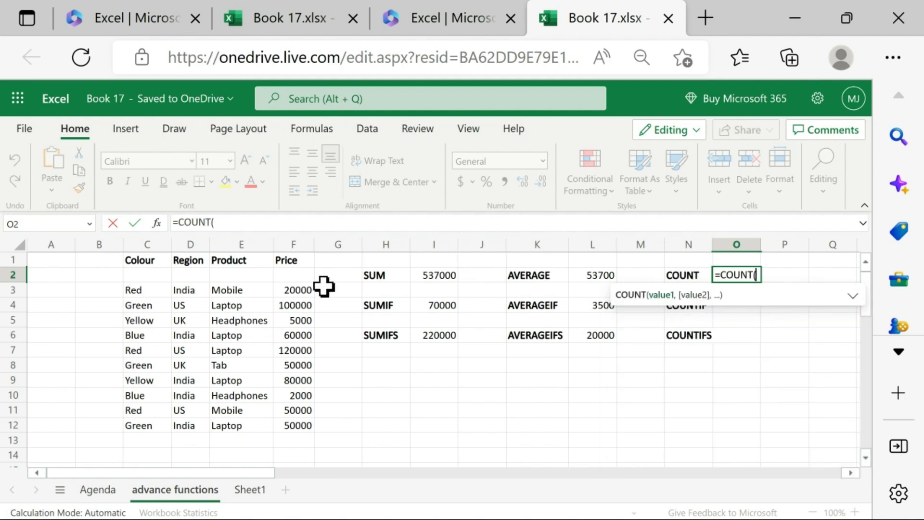
left_click_drag(294, 290, 302, 425)
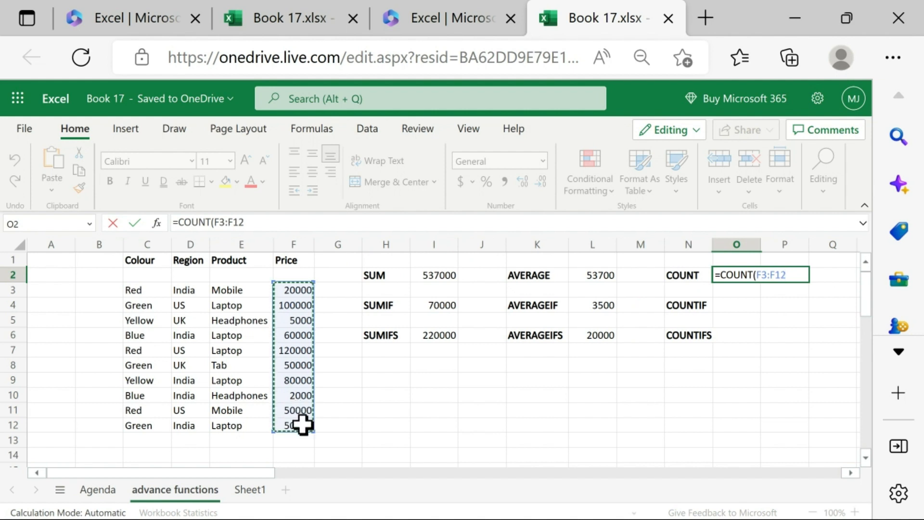
type(")")
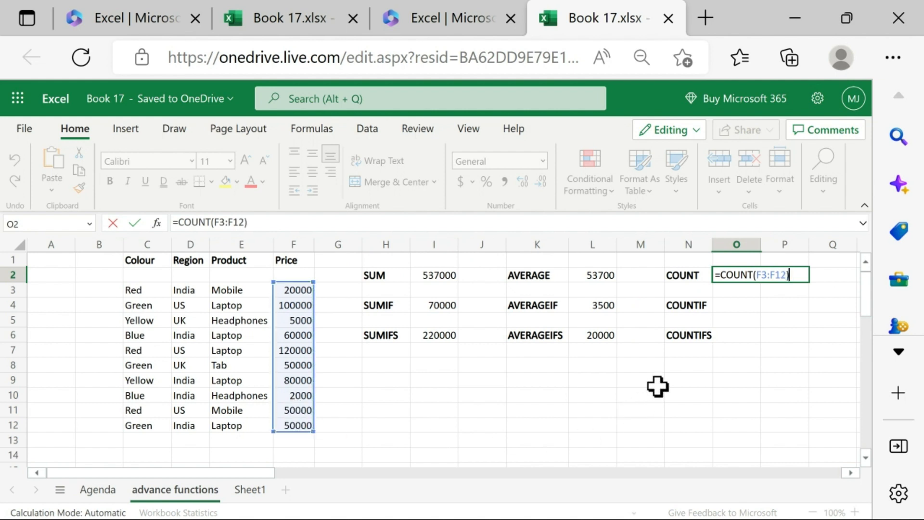
key("Return")
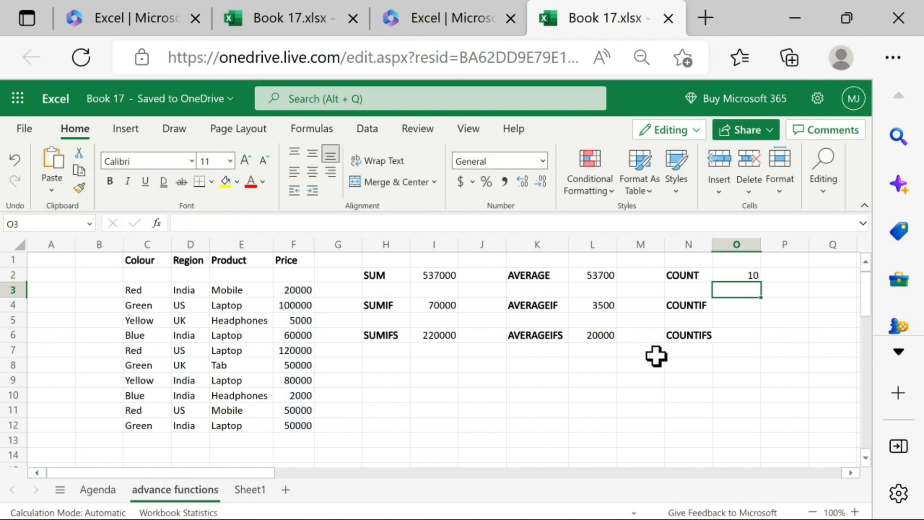
Enter a COUNTIF formula in cell O4 that counts the products in E3:E12 matching "Mobile"
left_click(726, 306)
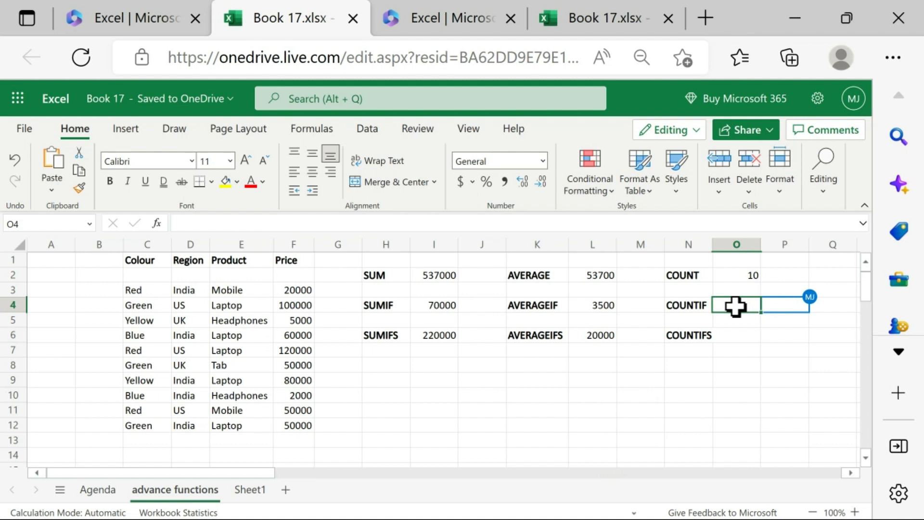
type("=count")
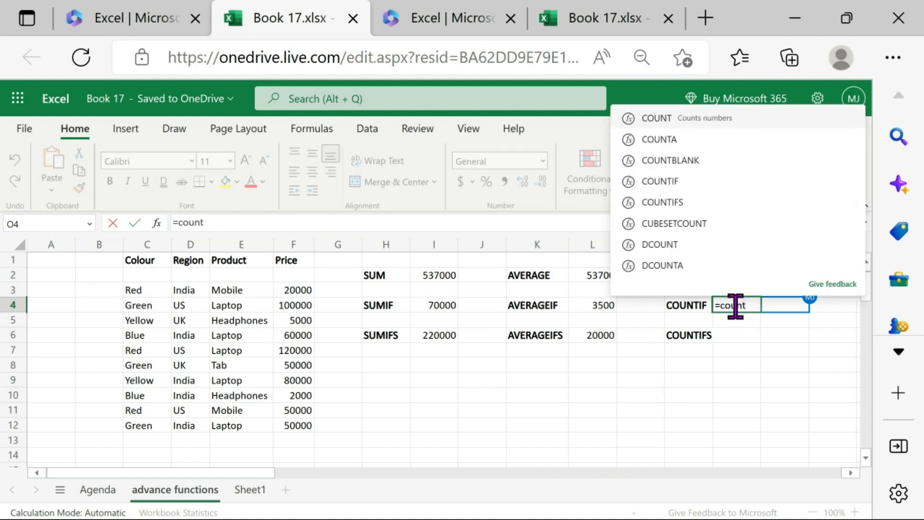
left_click(677, 182)
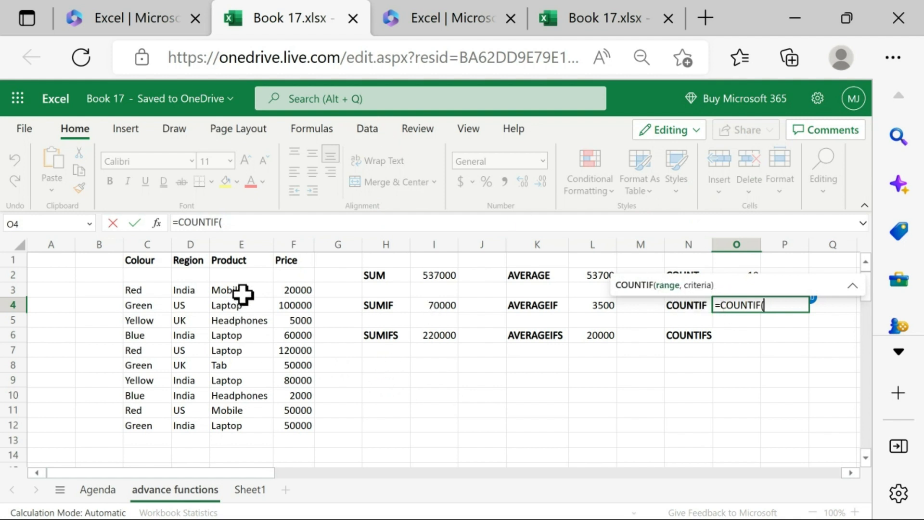
left_click_drag(241, 291, 236, 423)
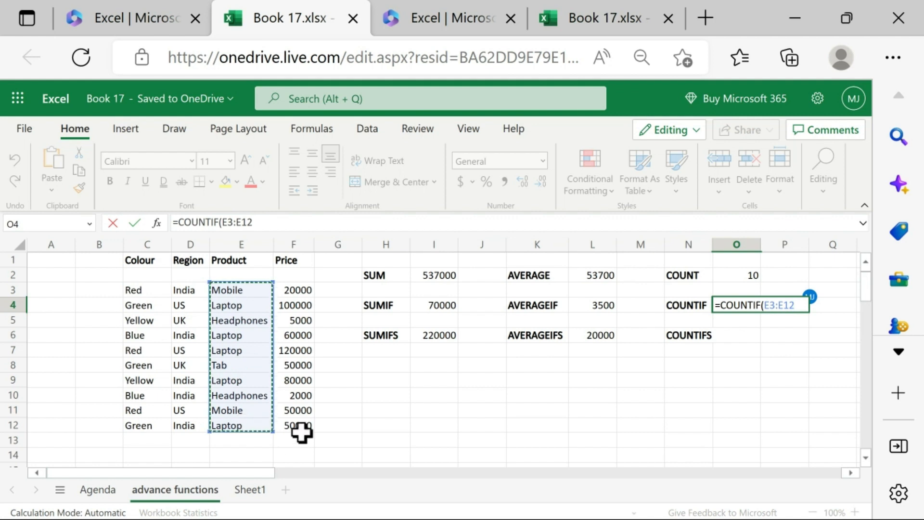
type(",")
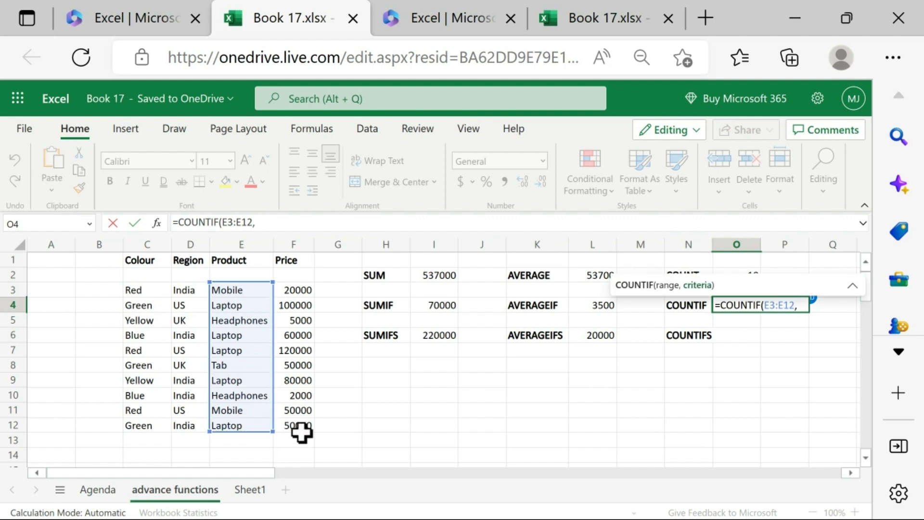
type("\"M")
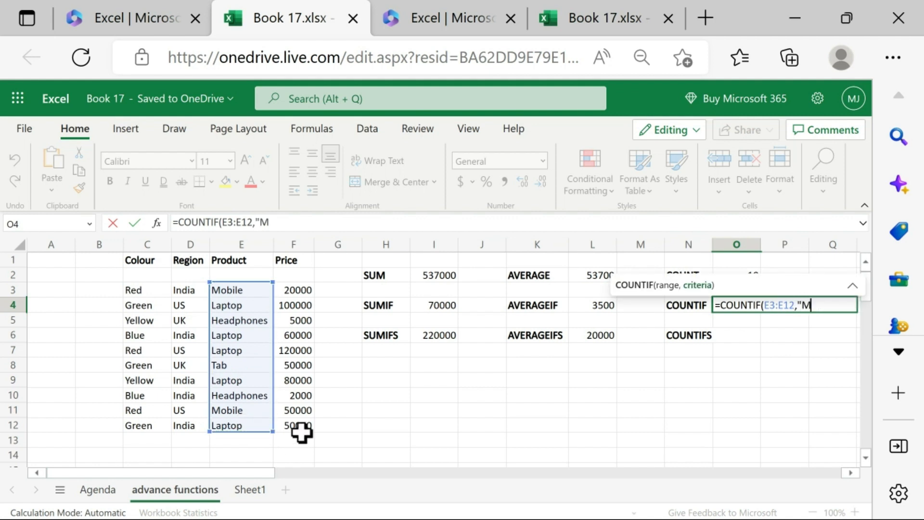
type("obile")
type(")")
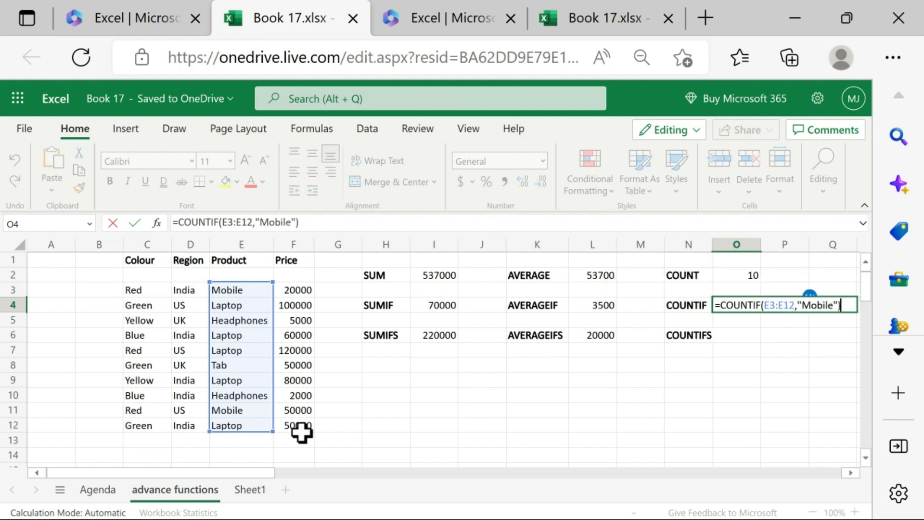
key("Return")
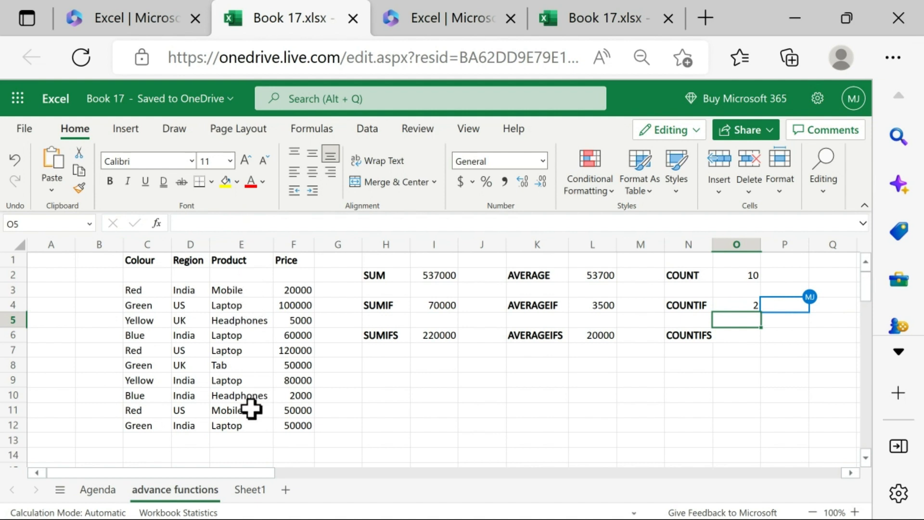
Start a COUNTIFS formula in cell O6 with the product range E3:E12 and criteria "Laptop" as the first condition
left_click(736, 336)
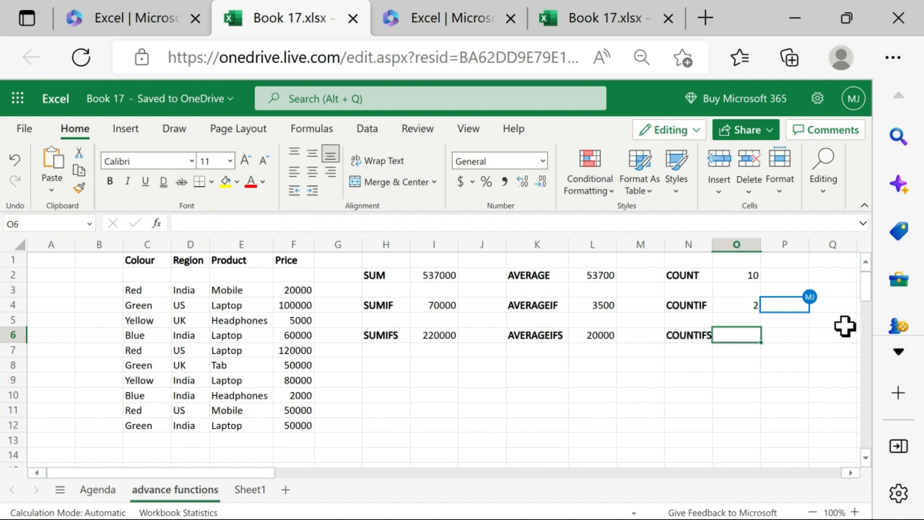
type("=")
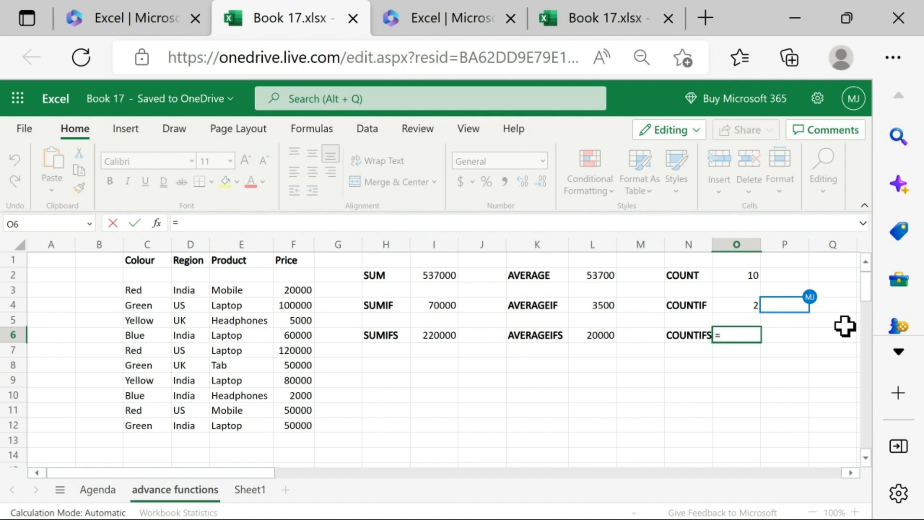
type("counti")
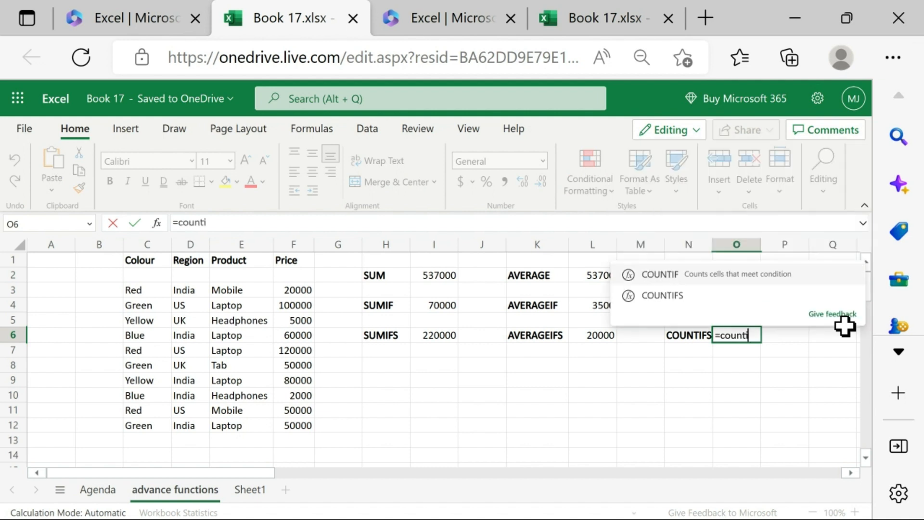
type("fs")
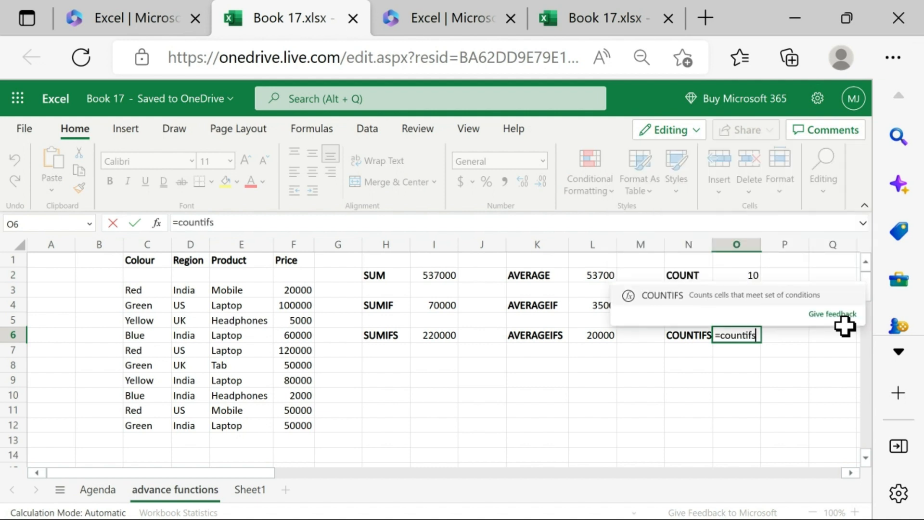
key("Tab")
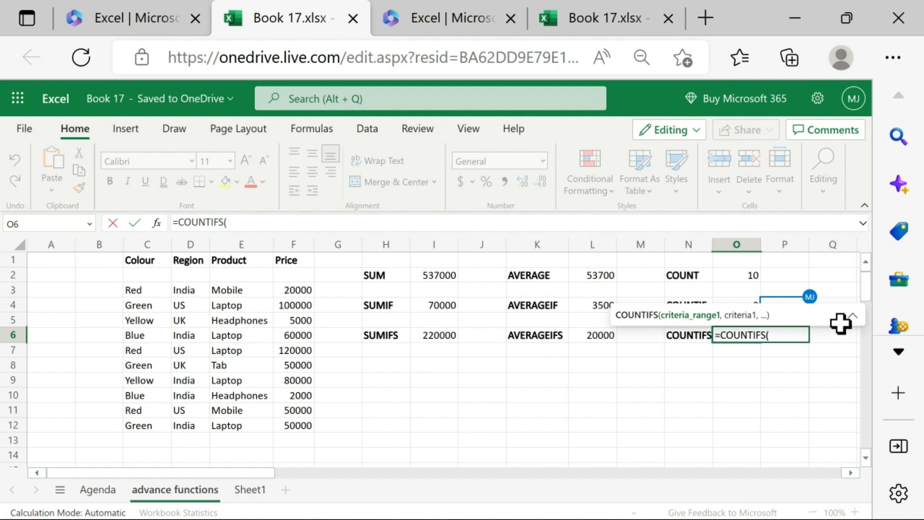
left_click_drag(255, 291, 247, 421)
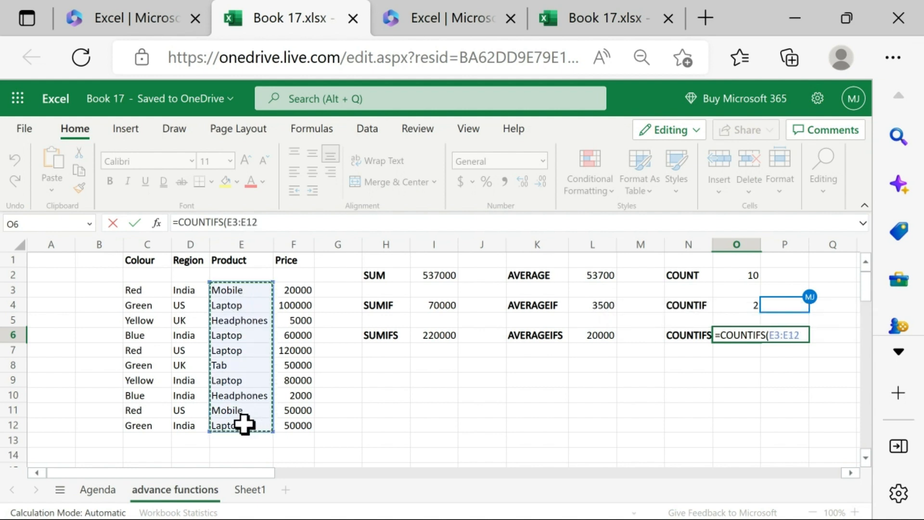
type(",")
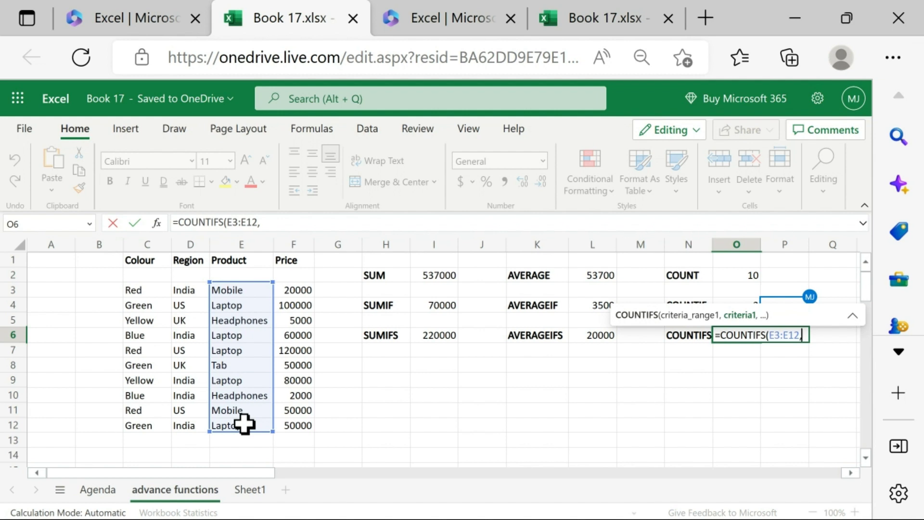
type("\"La")
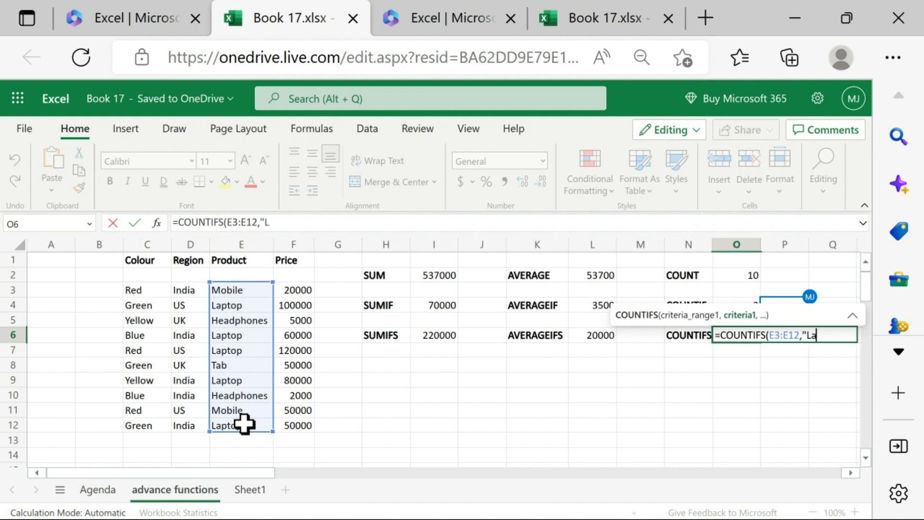
type("ptop\",")
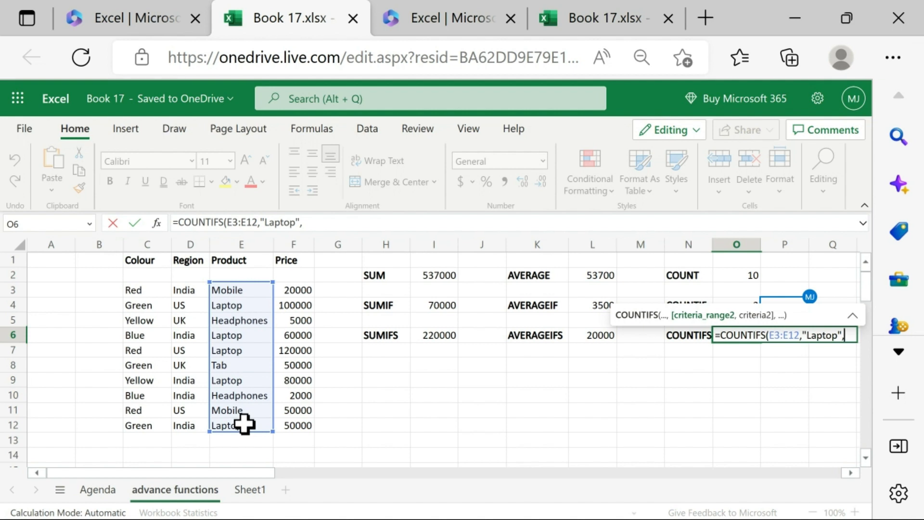
Add the region range D3:D12 with criteria "India" as the second COUNTIFS condition and enter the formula in O6
left_click_drag(182, 288, 185, 421)
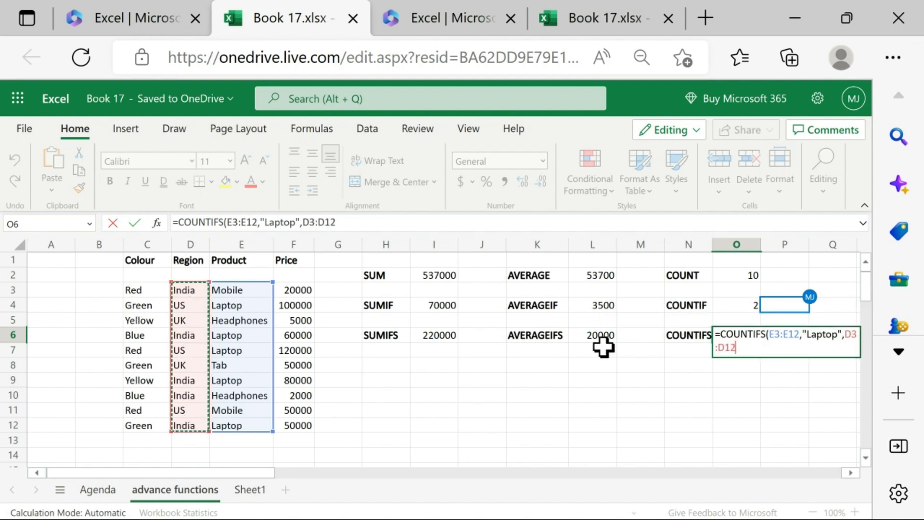
type(",")
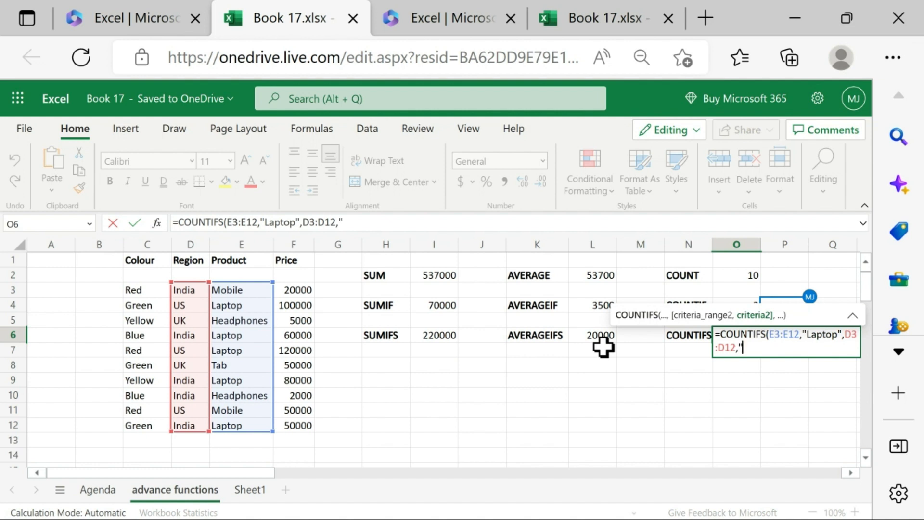
type("\"India")
key("Return")
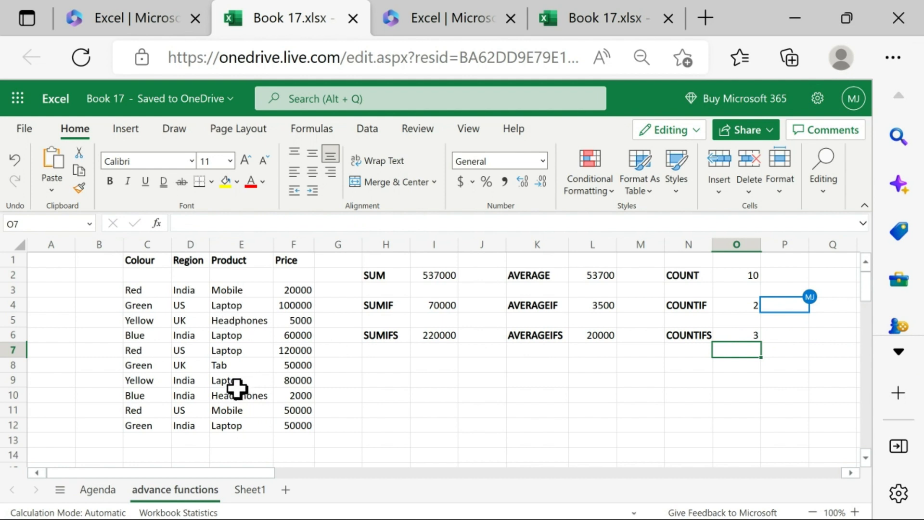
Check the region and product cells in rows 6, 9 and 12 against the COUNTIFS conditions
left_click(192, 337)
left_click(239, 336)
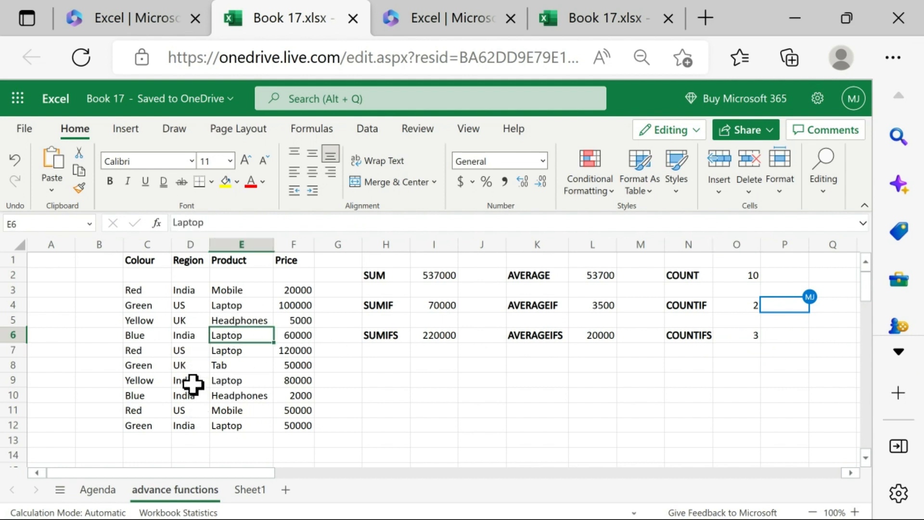
left_click(193, 383)
left_click(252, 376)
left_click(199, 425)
left_click(232, 426)
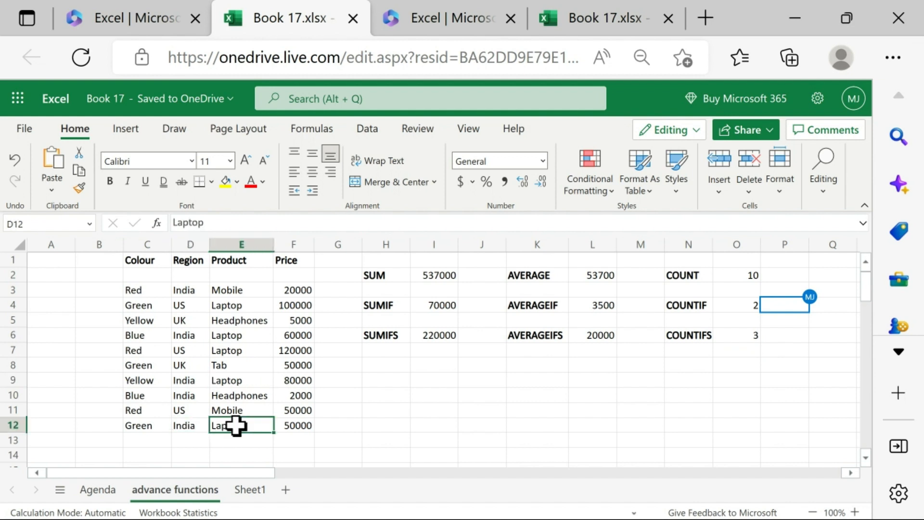